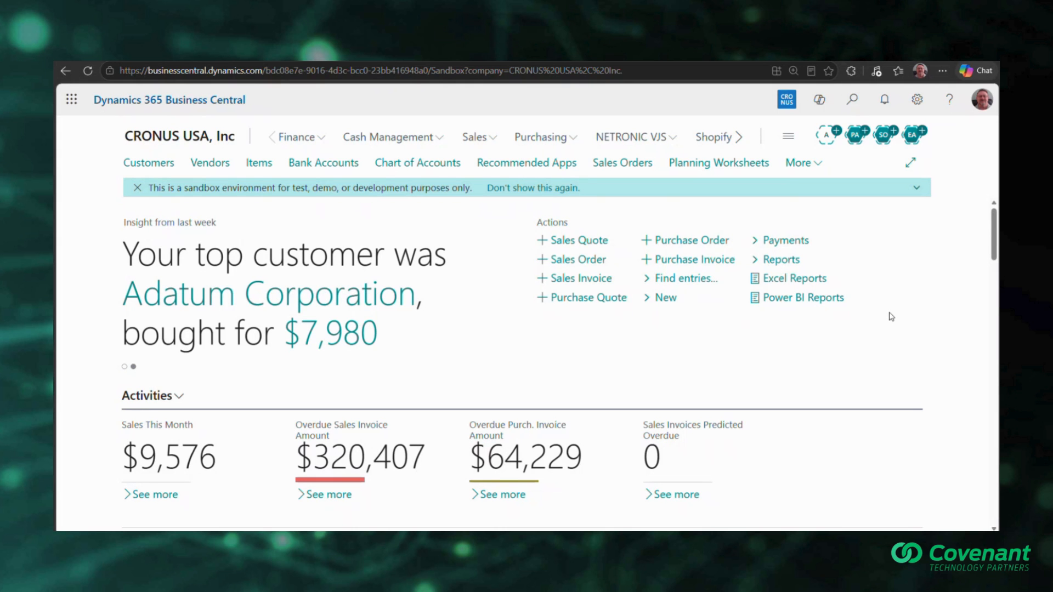
Search for "configur" and open the Configuration Packages page.
click(853, 100)
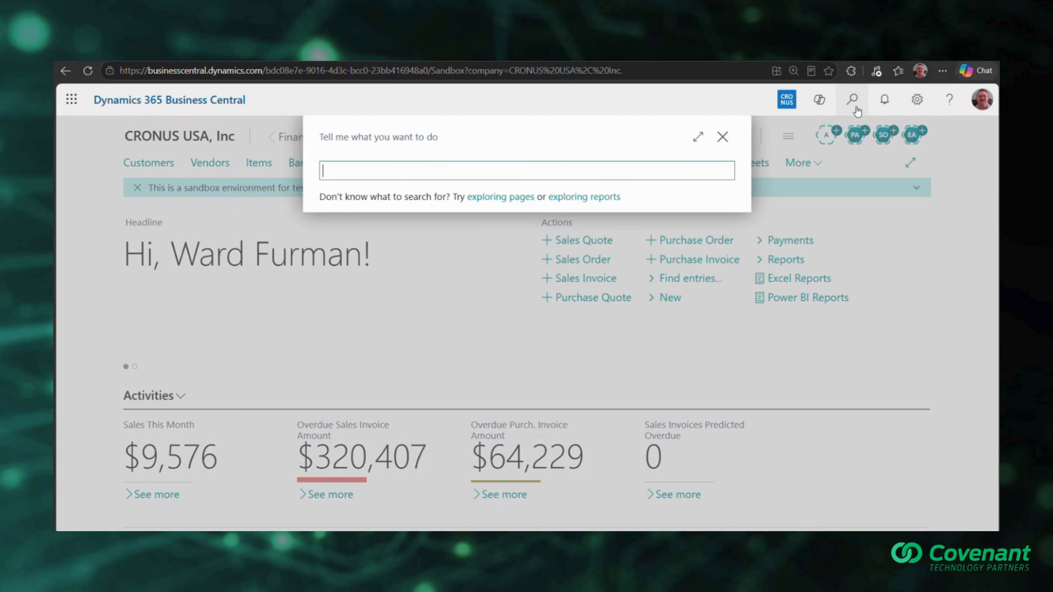
text(configure)
key(BackSpace)
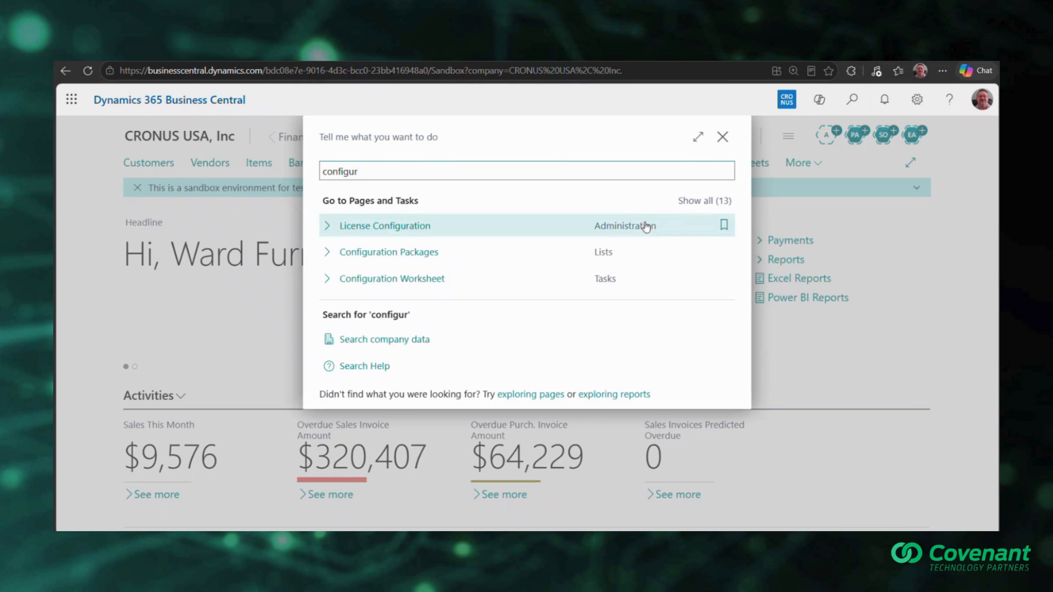
click(478, 263)
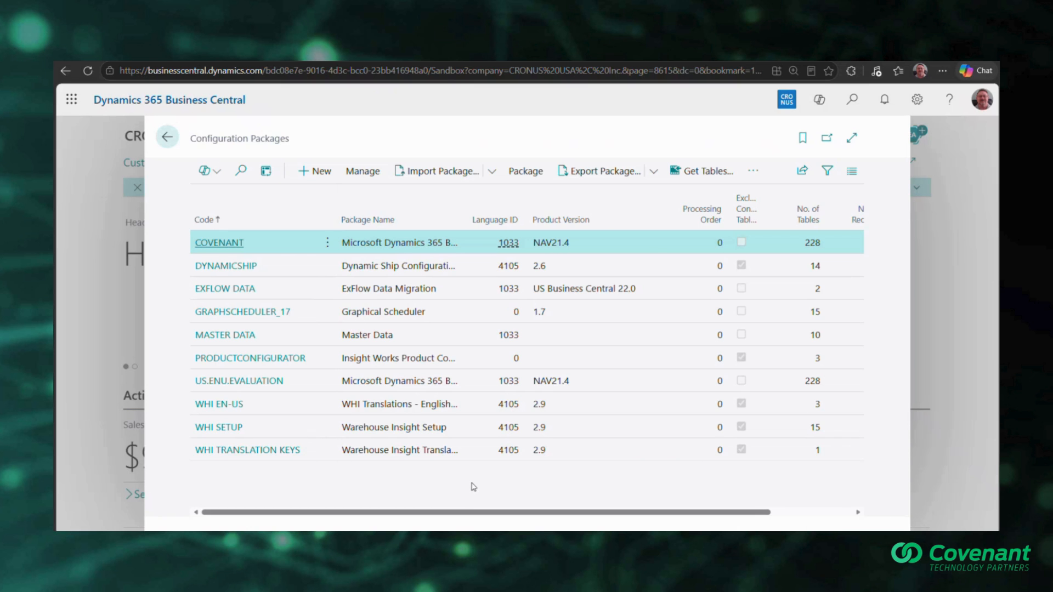
Create a new configuration package with VENDOR as both its code and package name.
click(321, 175)
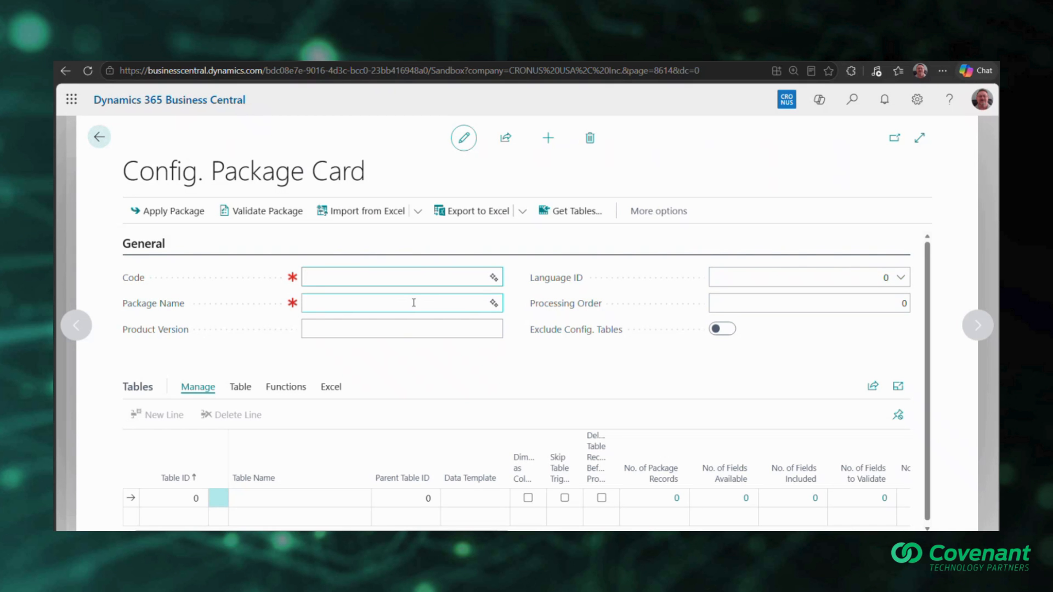
text(VENDOR)
click(414, 303)
text(VENDOR)
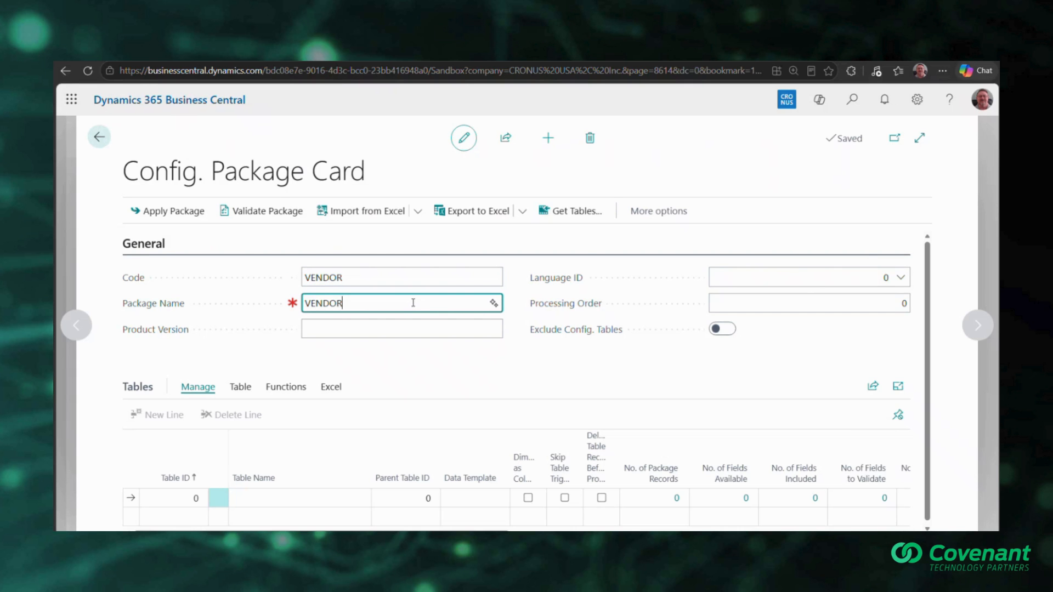
key(Tab)
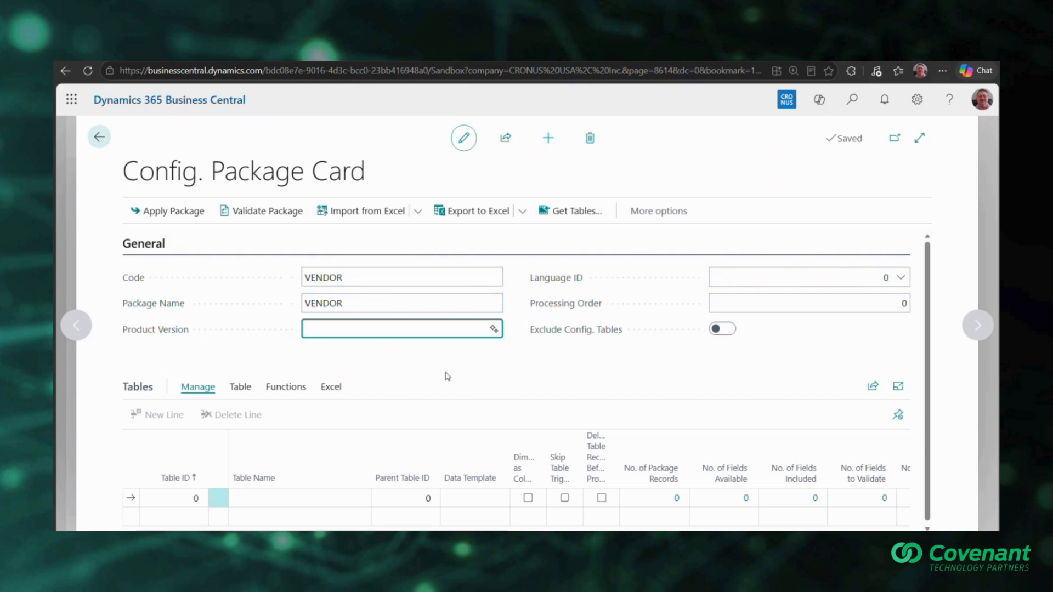
click(447, 376)
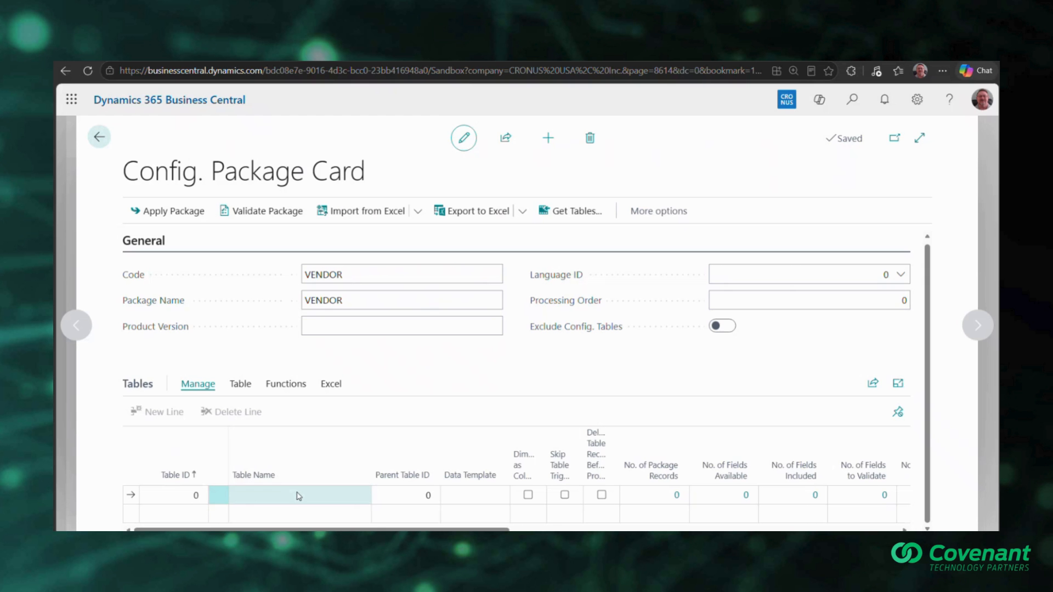
Look up the Vendor table and add it to the package as table ID 23, declining the check of related tables.
click(185, 496)
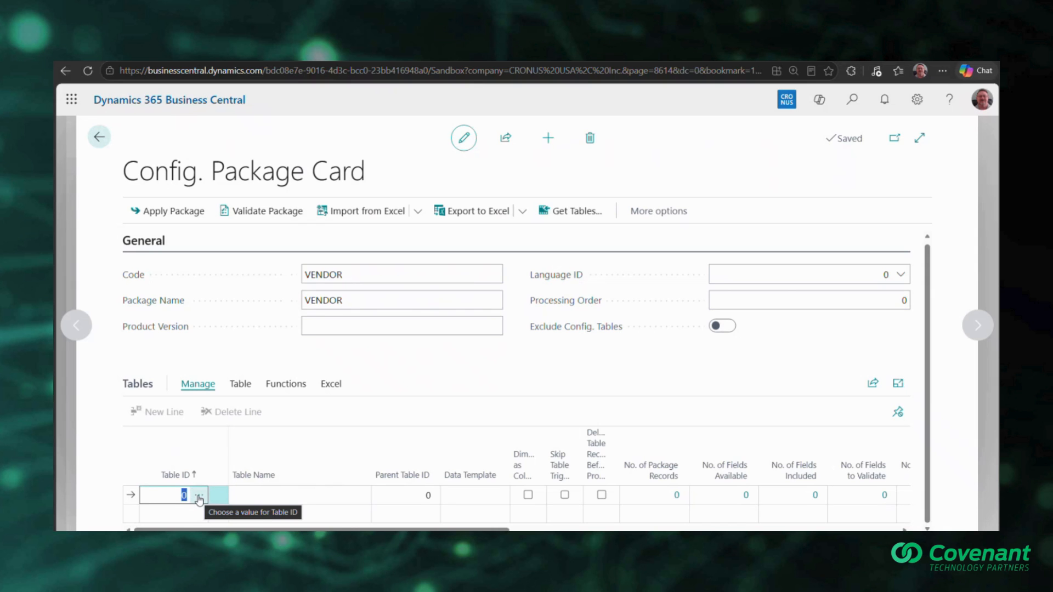
click(199, 498)
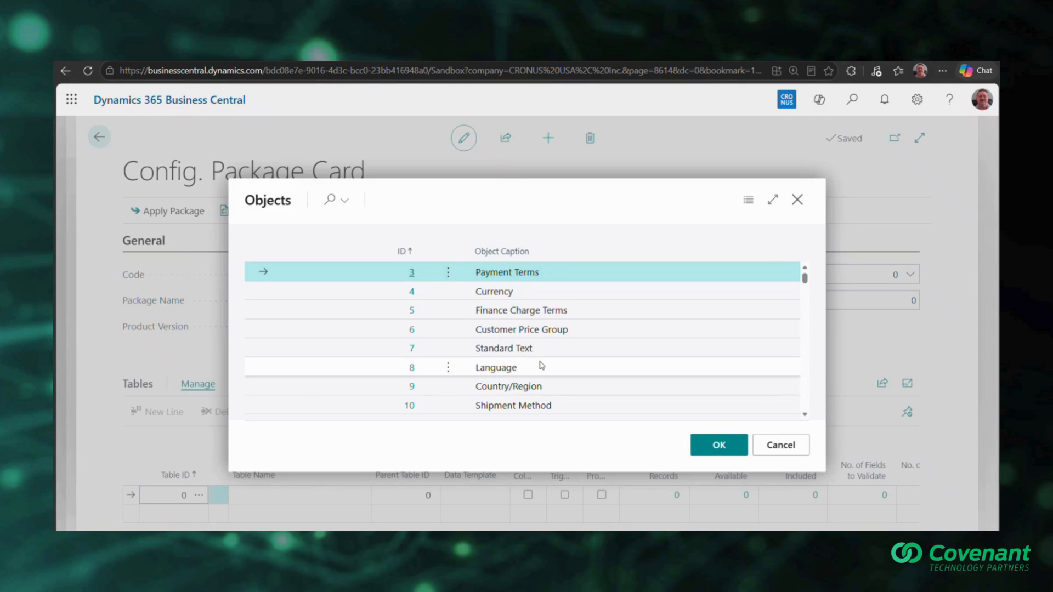
scroll(572, 319, down, 3)
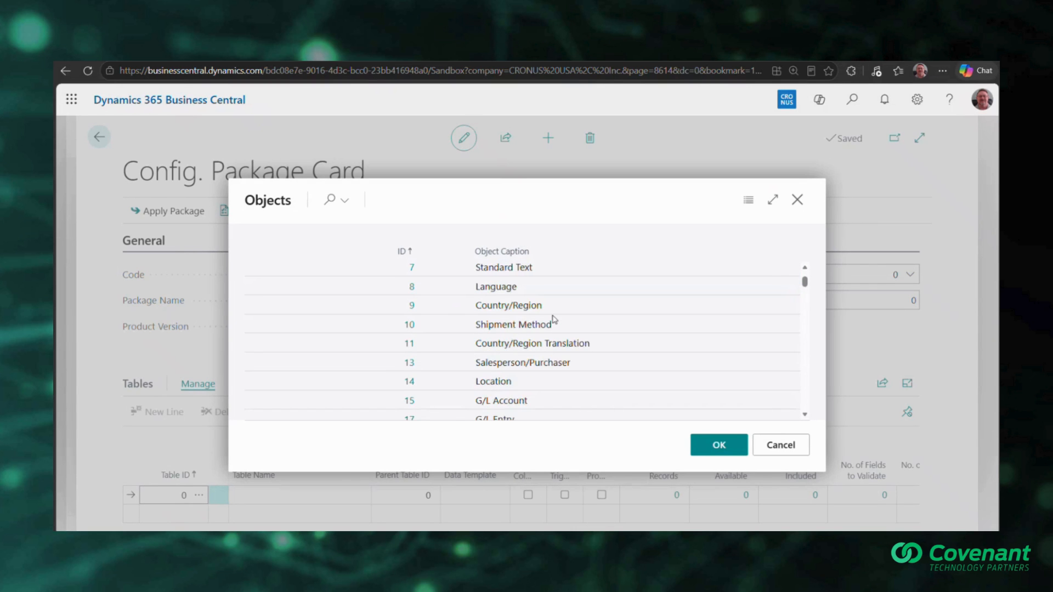
scroll(561, 356, up, 3)
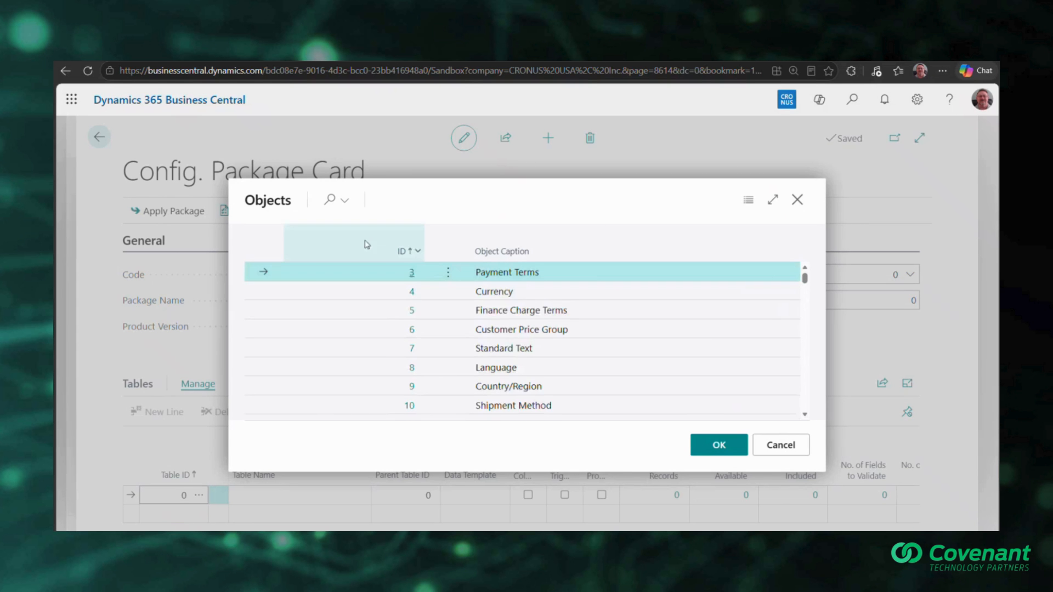
click(330, 207)
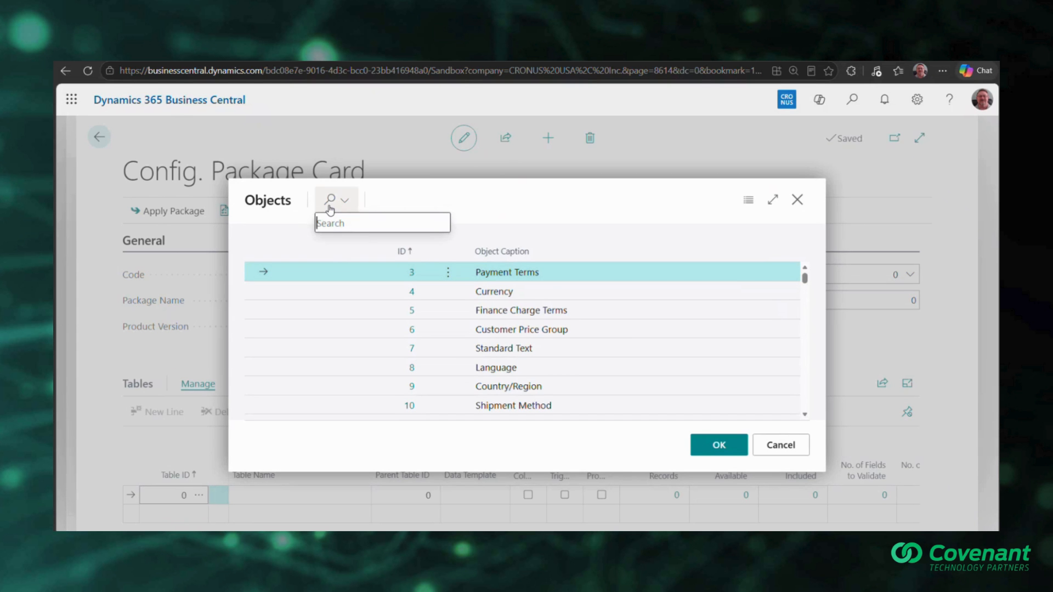
text(vendor)
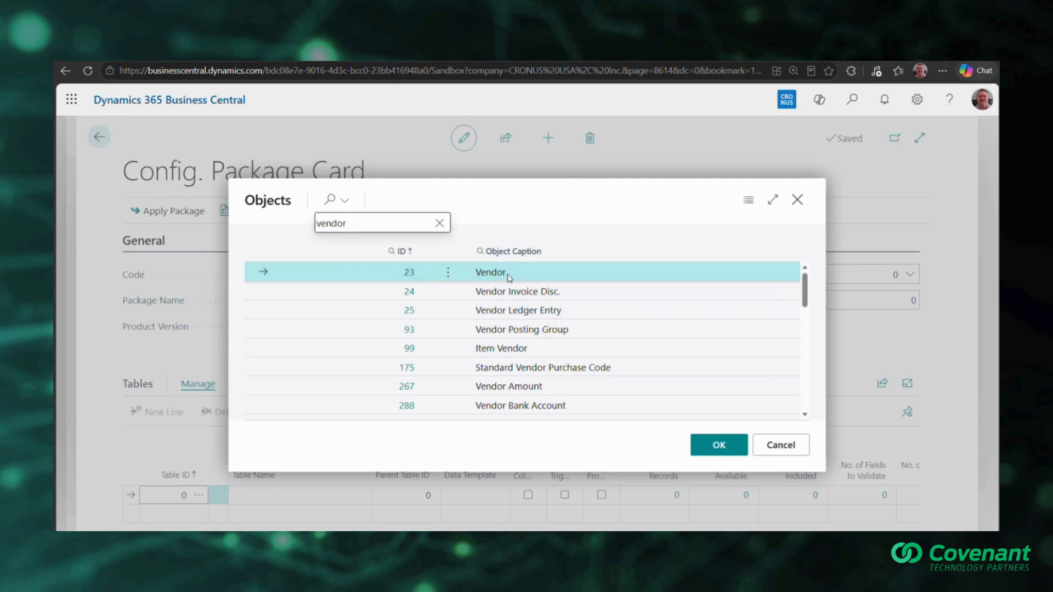
click(508, 276)
click(718, 445)
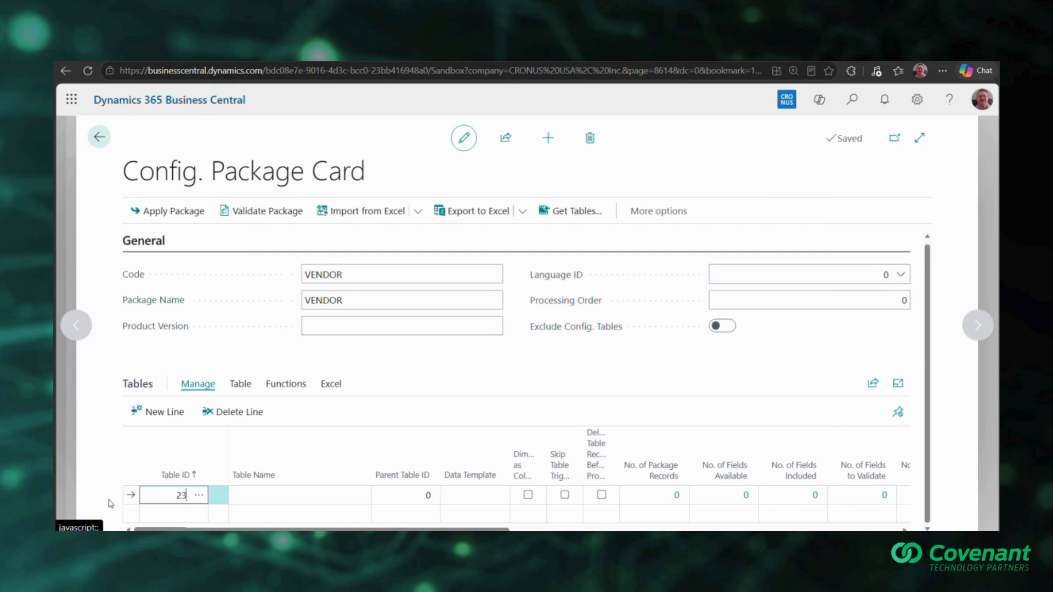
click(180, 520)
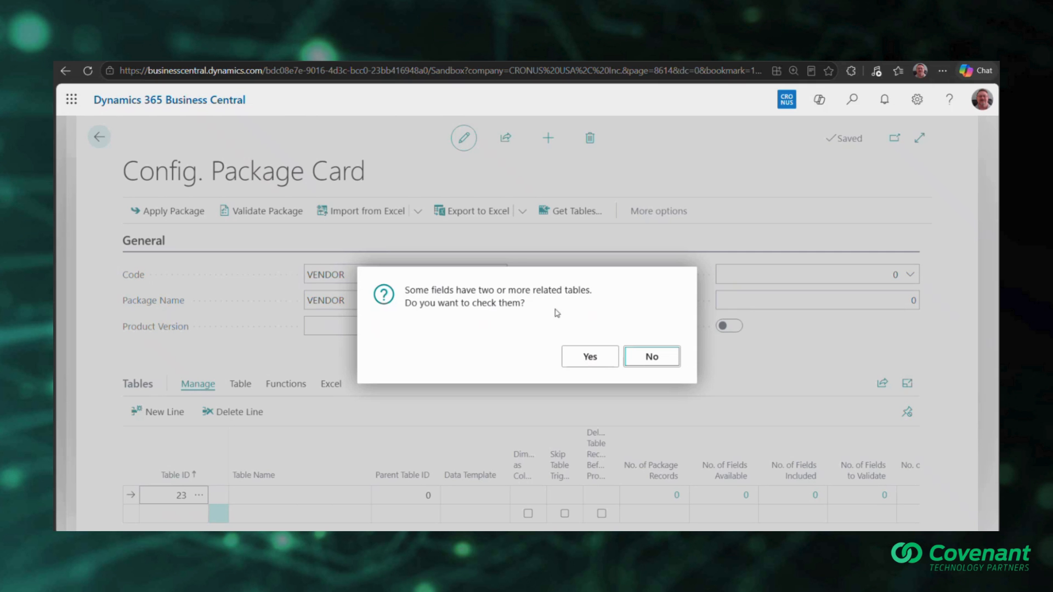
click(651, 357)
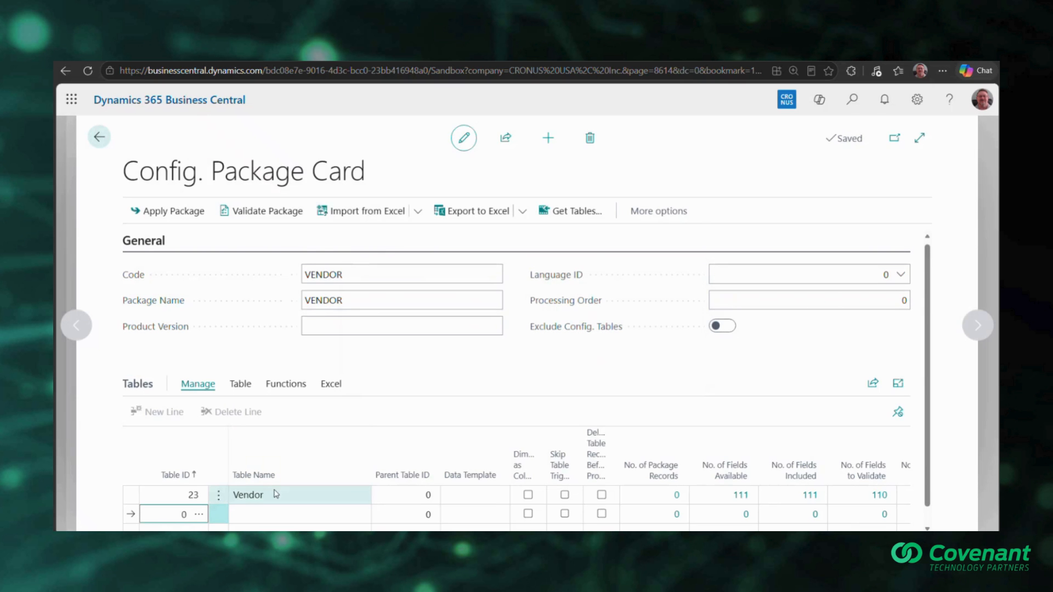
Open the available package fields of the Vendor table and clear the included setting for the whole list.
click(274, 495)
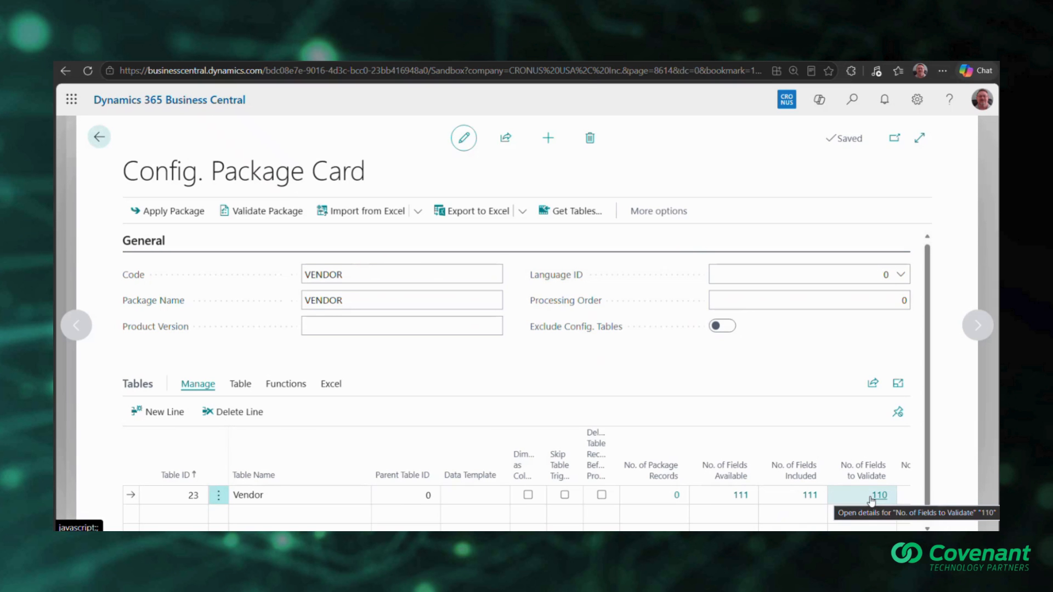
mouse_move(740, 447)
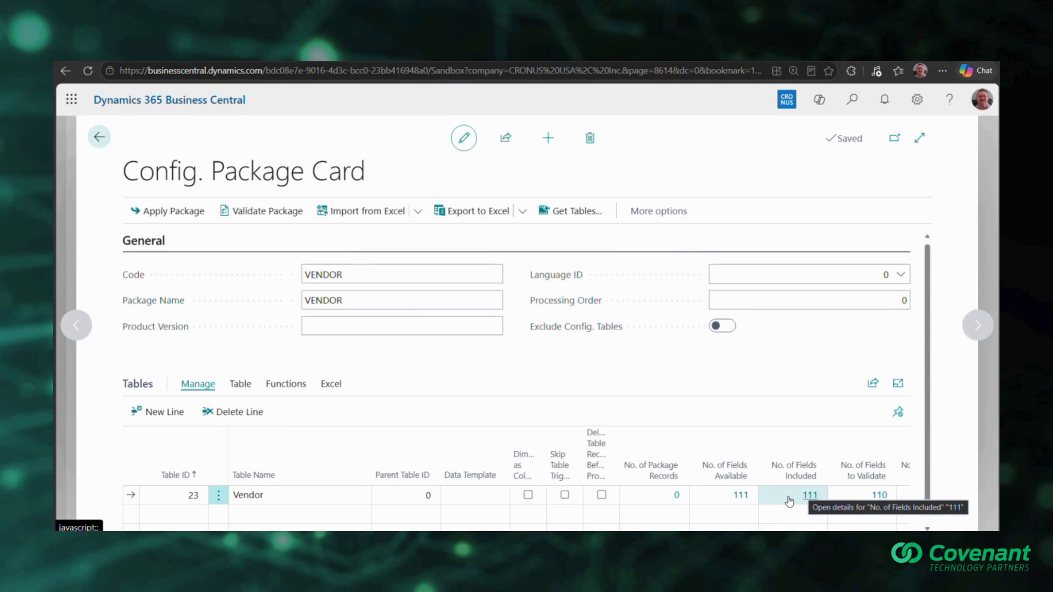
click(740, 496)
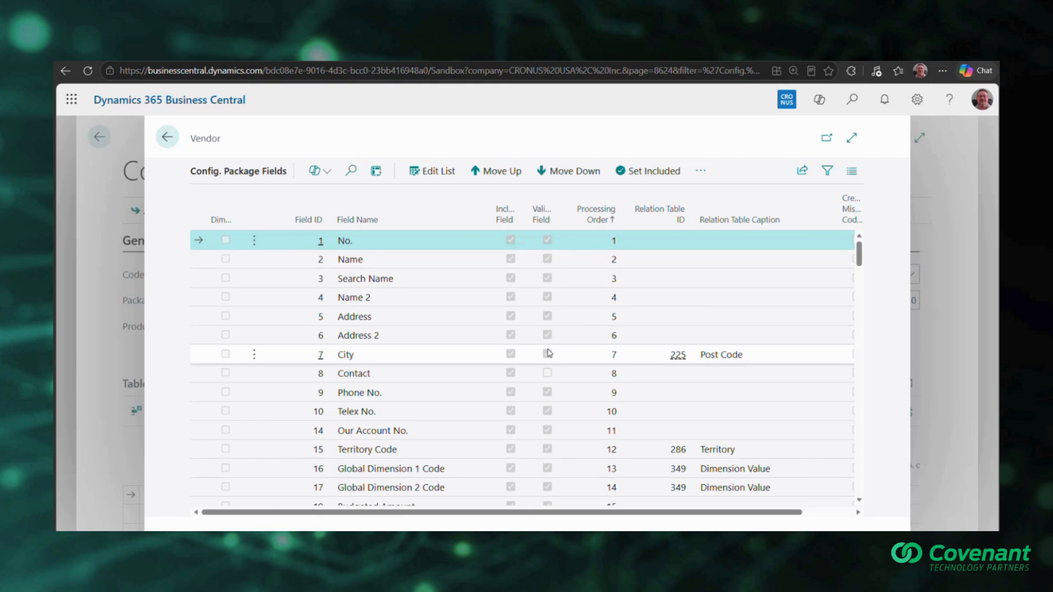
click(697, 173)
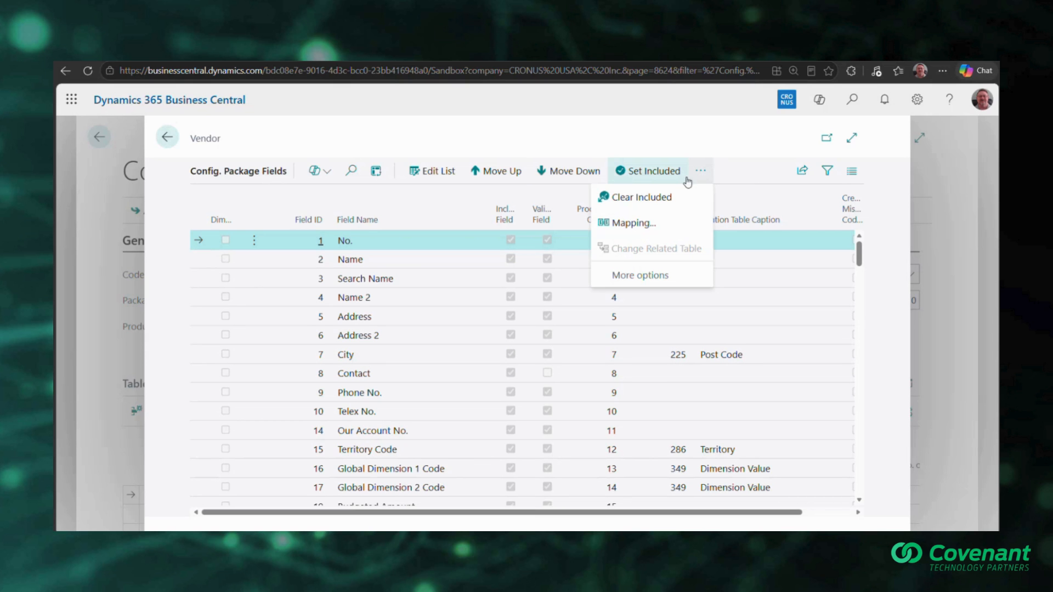
click(634, 199)
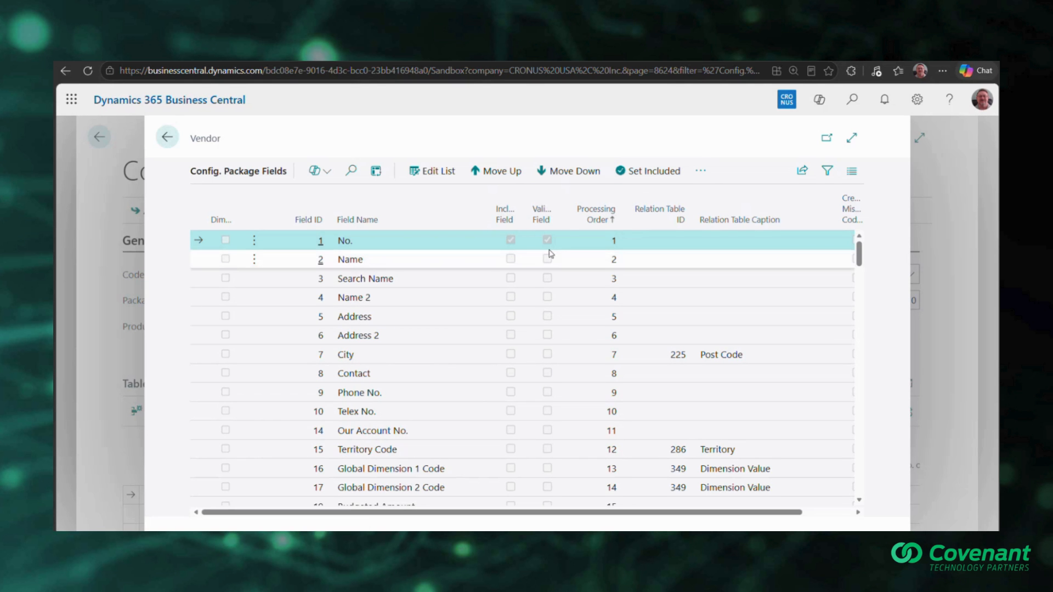
Make the field list editable and include the Name, Address, Address 2 and City fields.
click(427, 176)
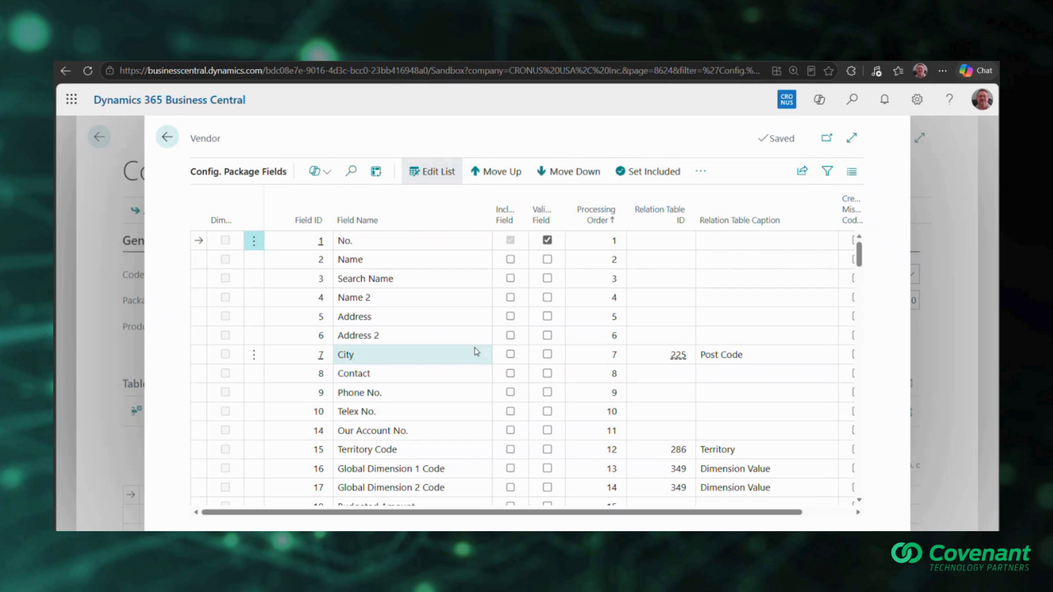
click(512, 262)
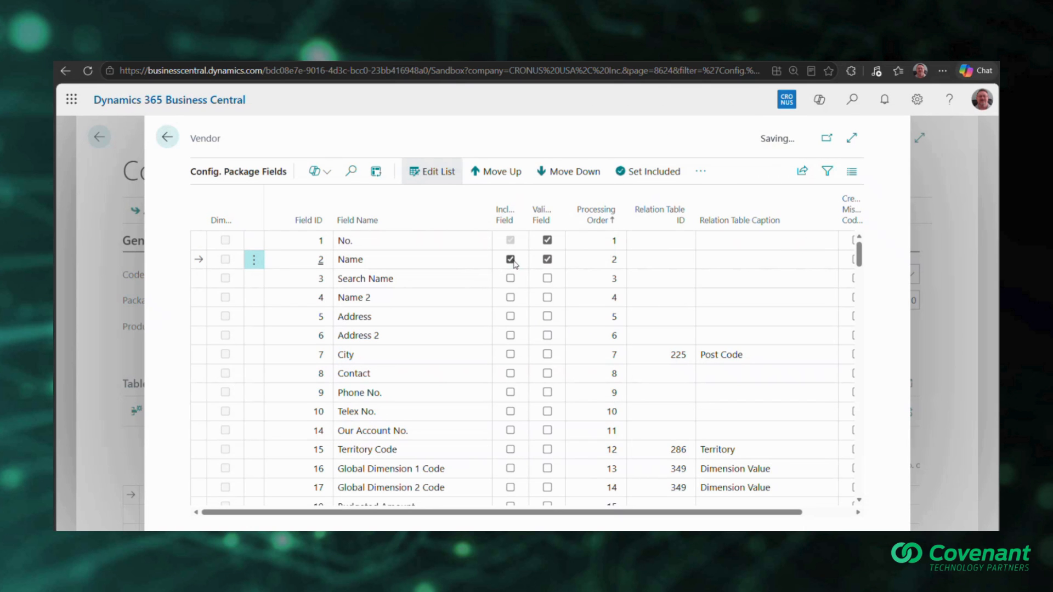
click(510, 317)
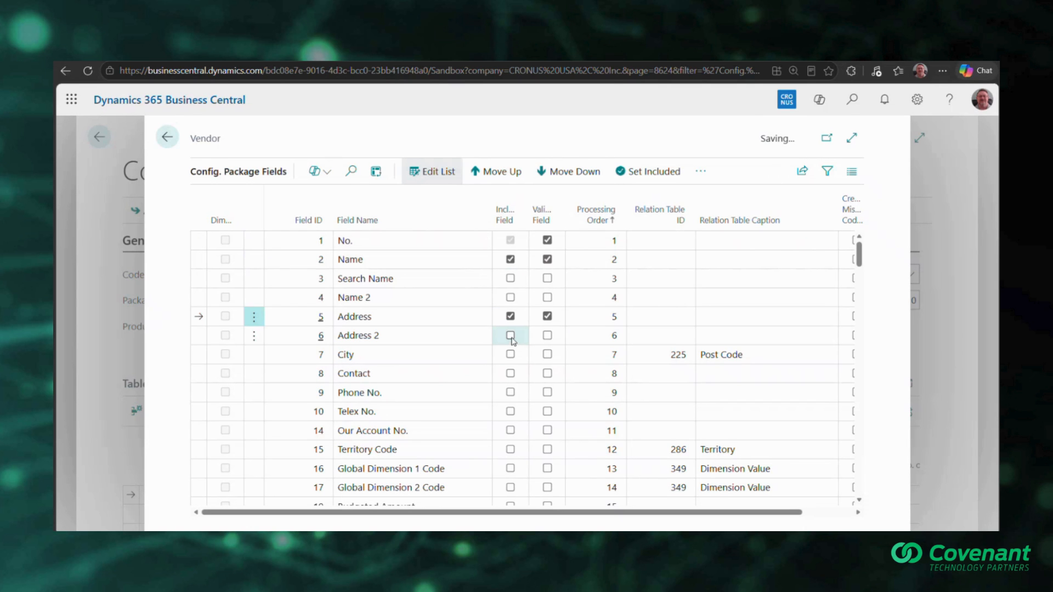
click(511, 335)
click(510, 354)
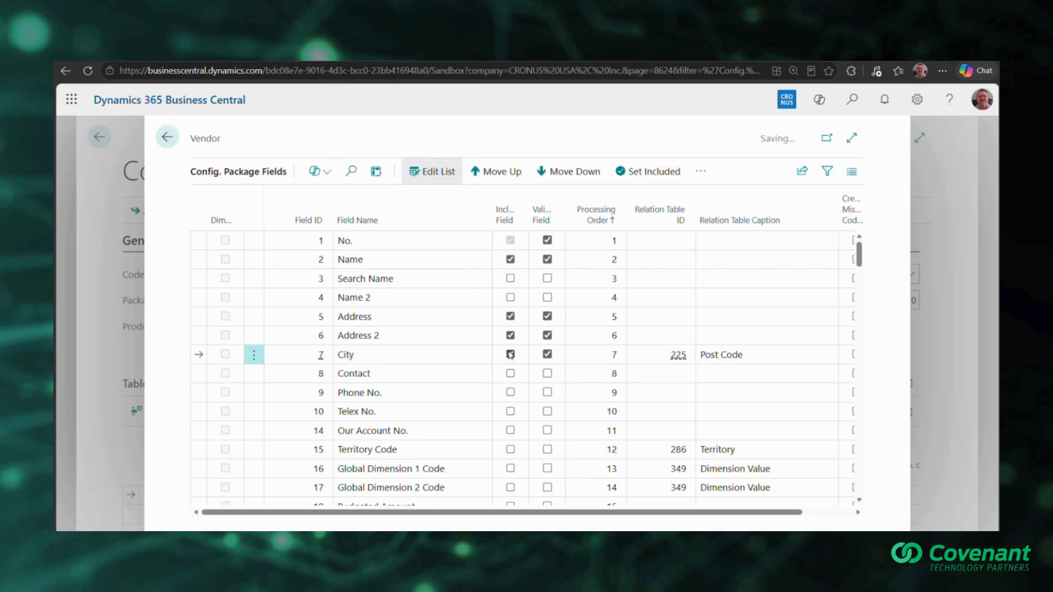
Include the Phone No. and Payment Terms Code fields in the package.
scroll(438, 362, down, 3)
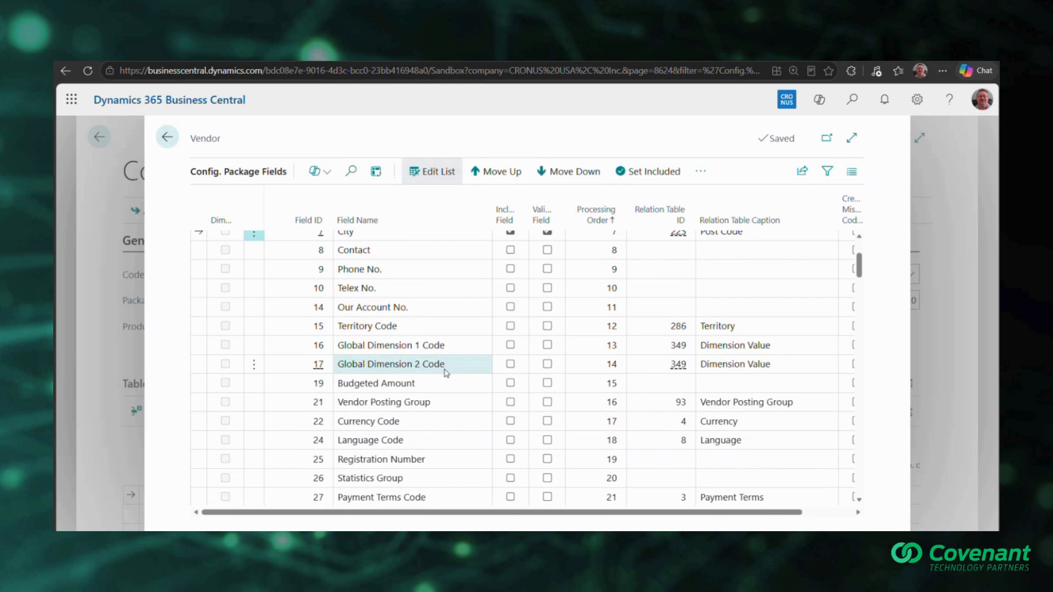
click(510, 269)
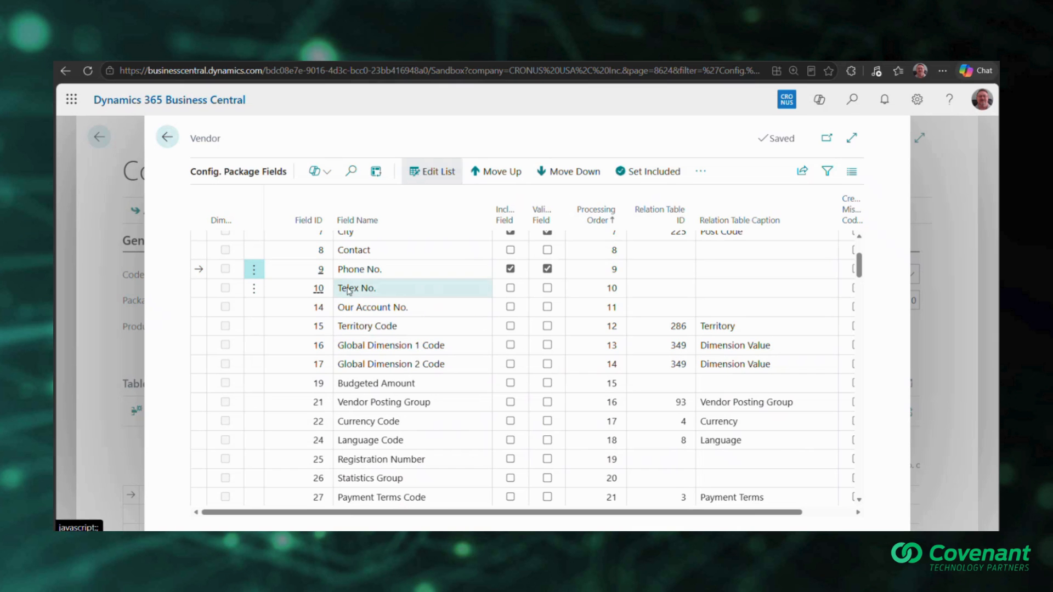
scroll(403, 387, down, 1)
scroll(403, 385, down, 2)
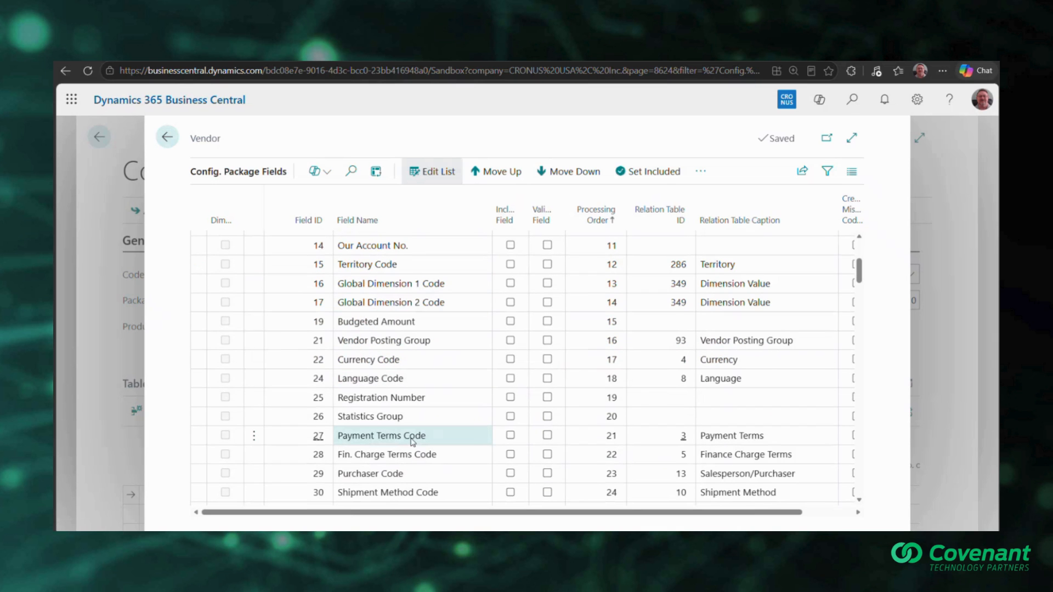
click(511, 436)
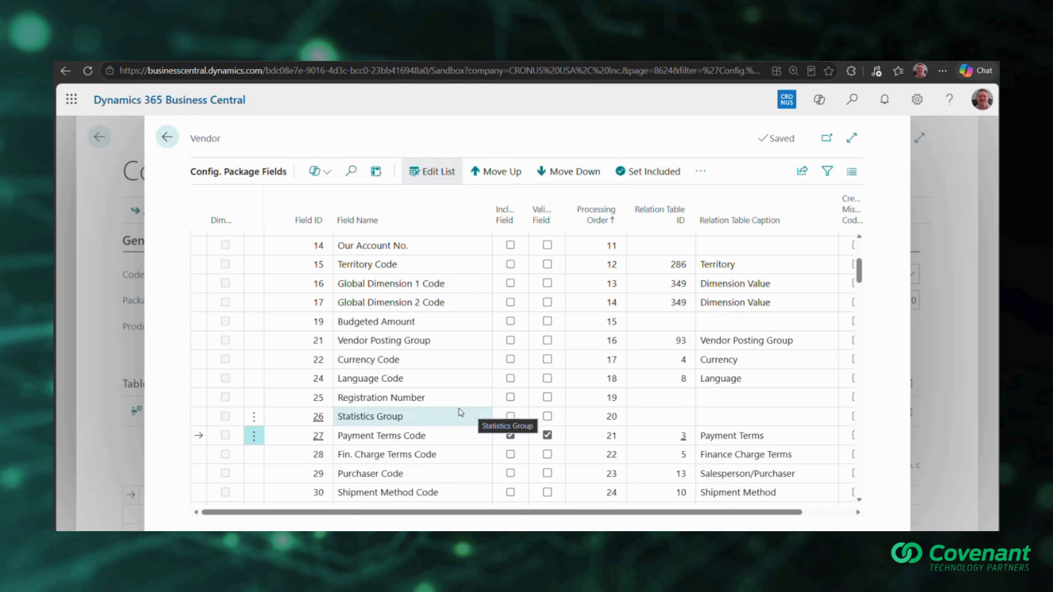
Search the package fields for "countr" and include the Country/Region Code field.
scroll(461, 412, up, 3)
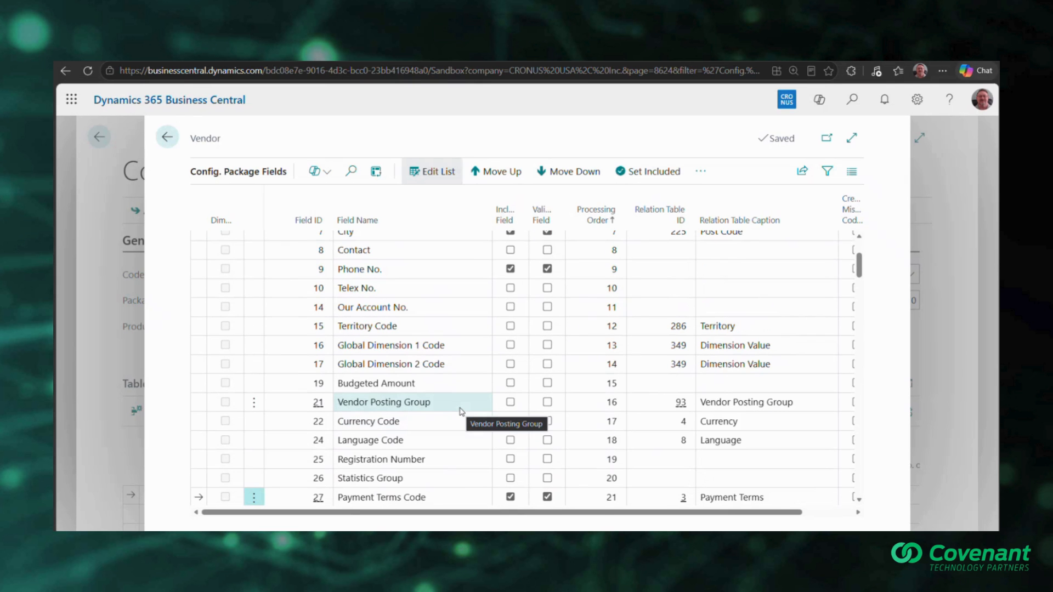
scroll(460, 412, up, 5)
click(353, 172)
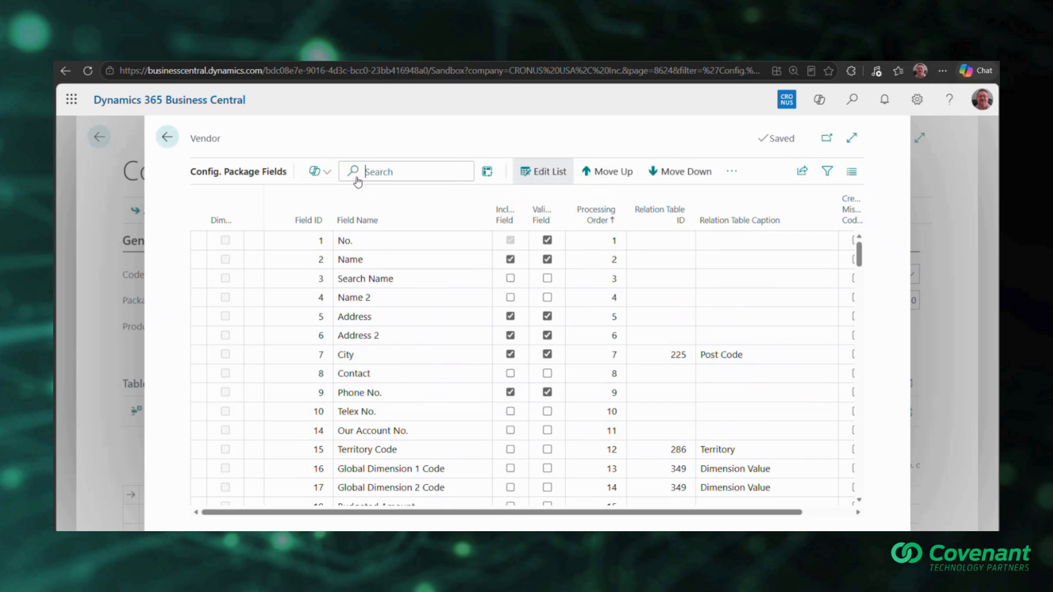
text(countr)
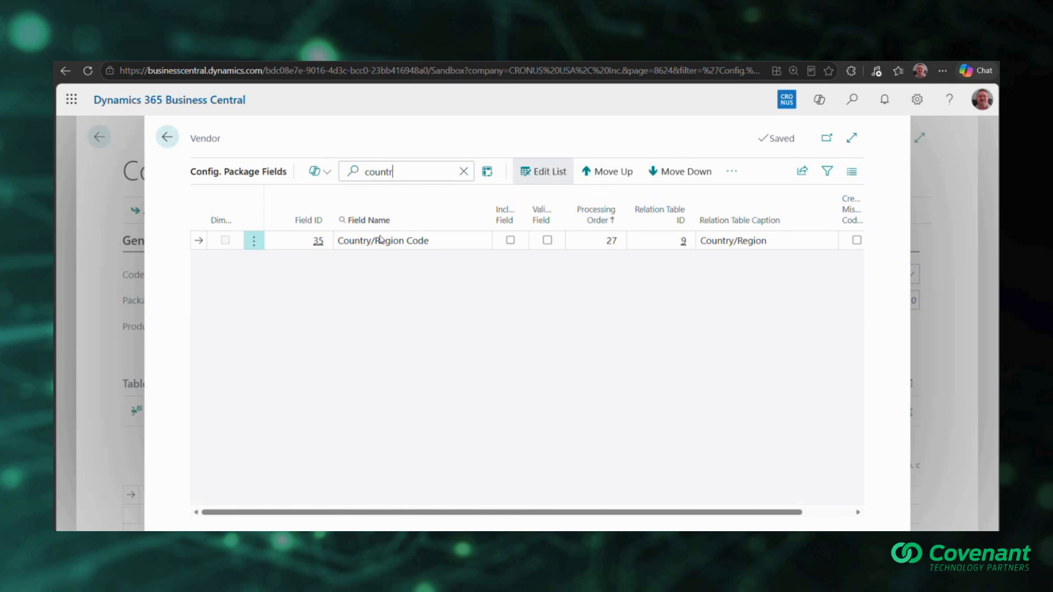
click(511, 241)
Search the package fields for "county" and include the County field.
drag(390, 173, 335, 183)
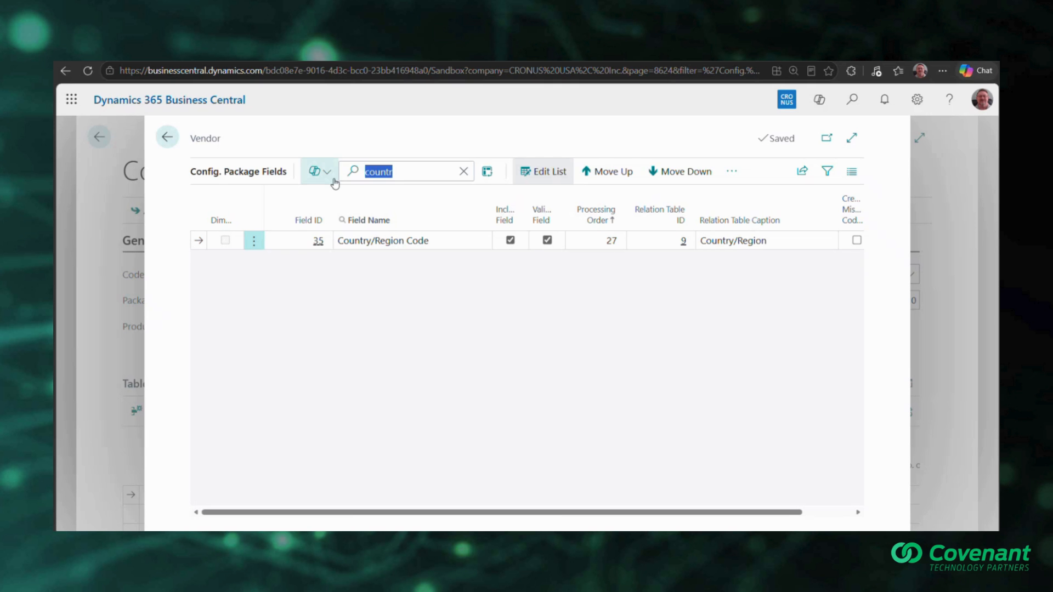
text(county)
click(511, 241)
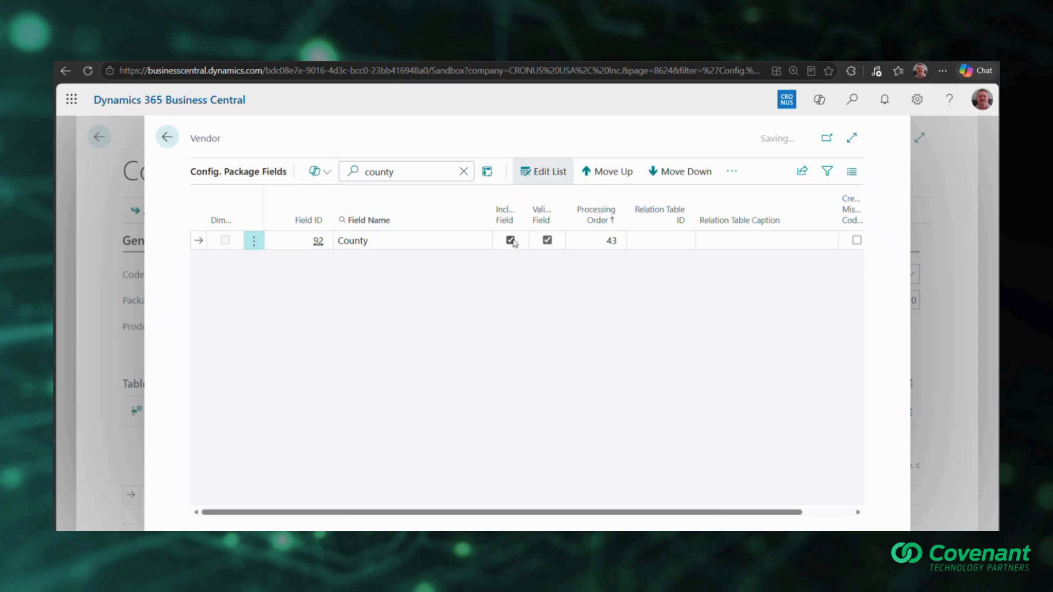
drag(404, 178, 290, 180)
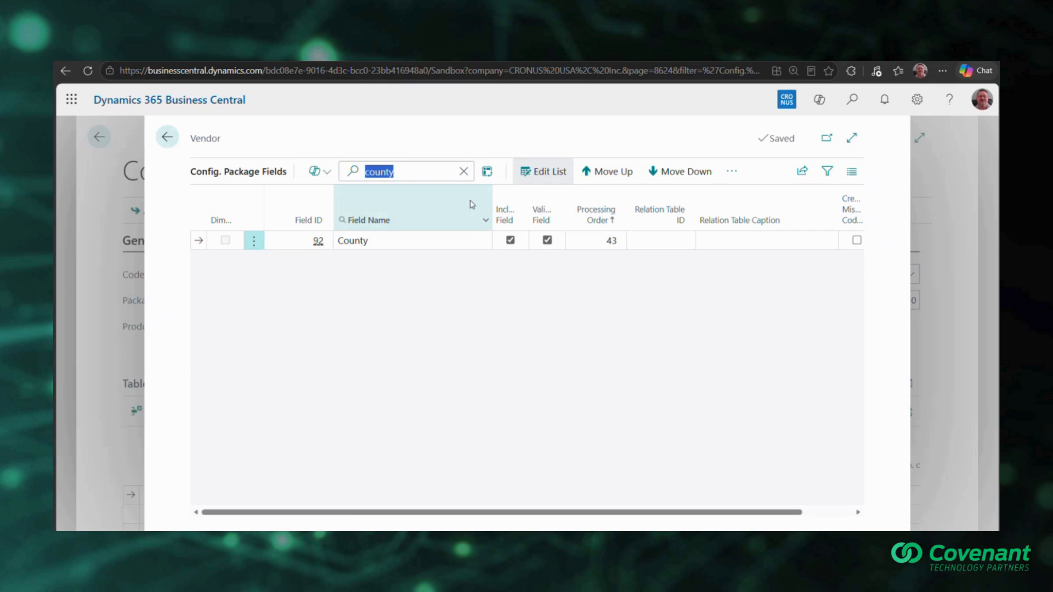
Search the package fields for "post code", include the Post Code field and return to the package card.
text(post code)
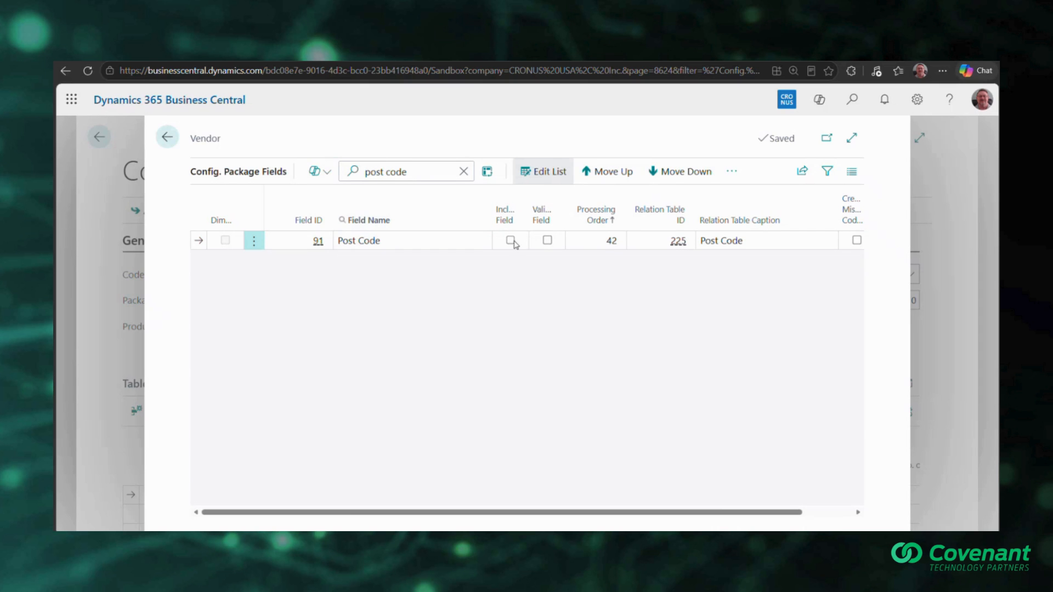
click(510, 241)
click(166, 138)
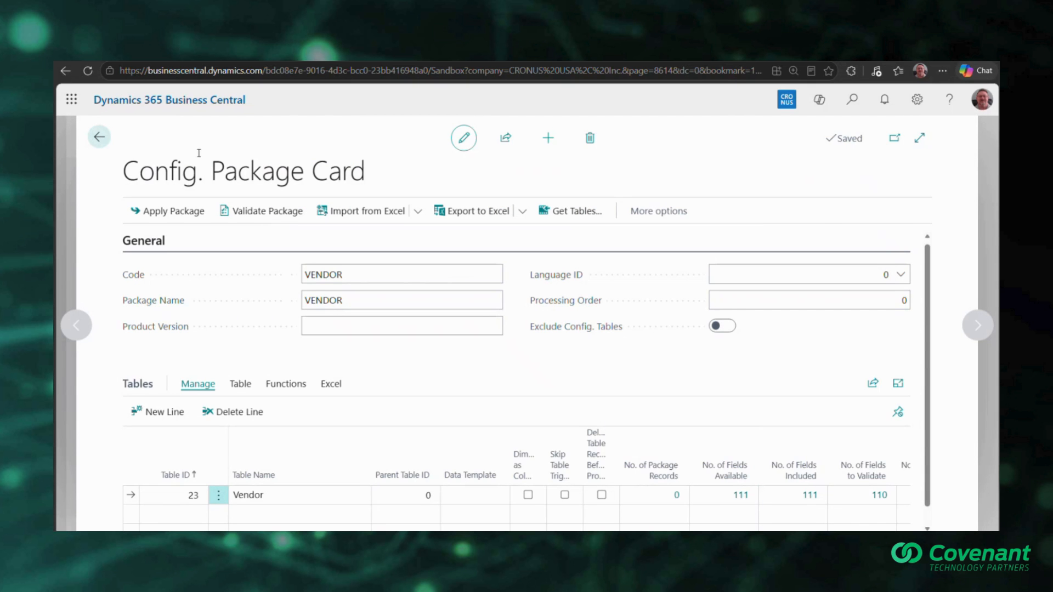
Reopen the VENDOR package to refresh its field counts and review the fields included for the Vendor table.
click(100, 144)
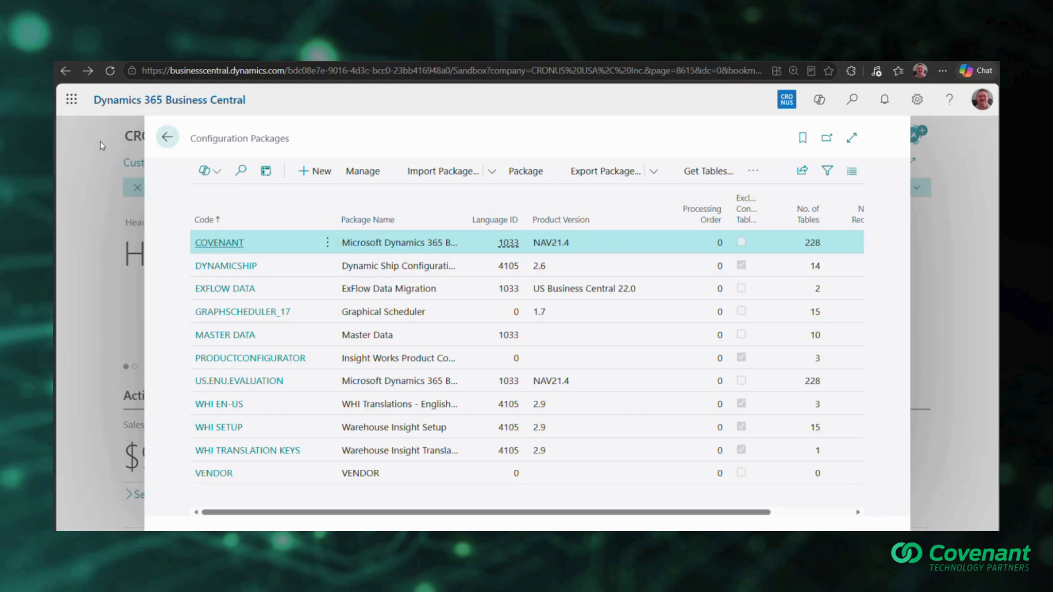
click(214, 474)
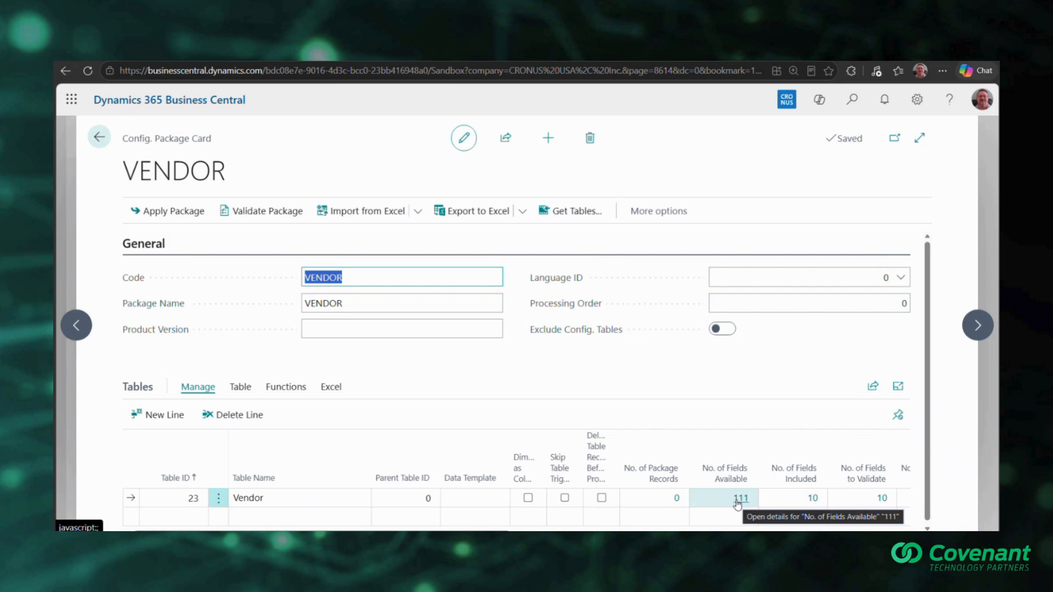
click(812, 501)
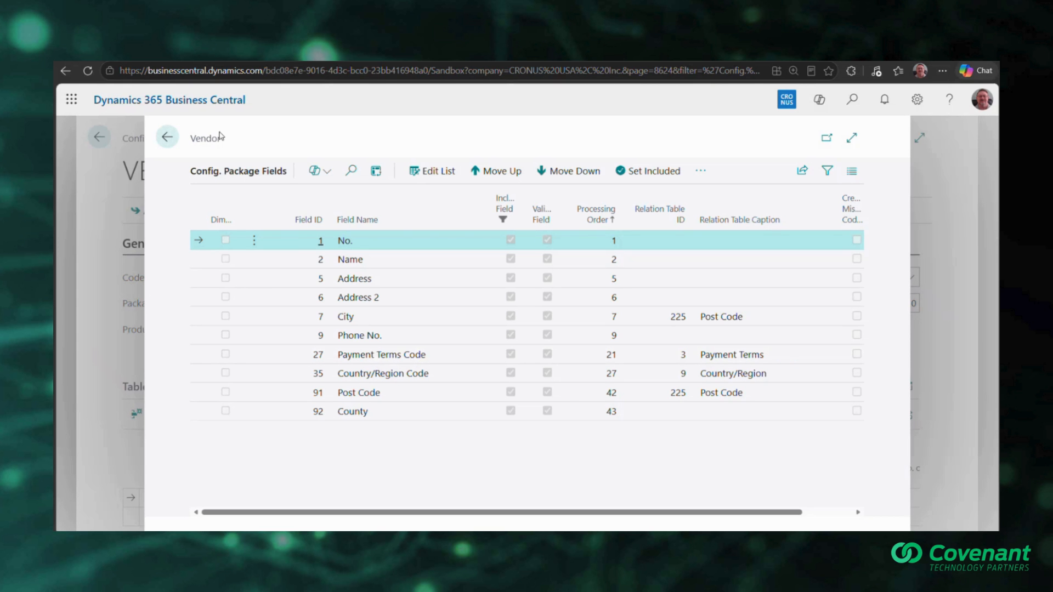
click(168, 136)
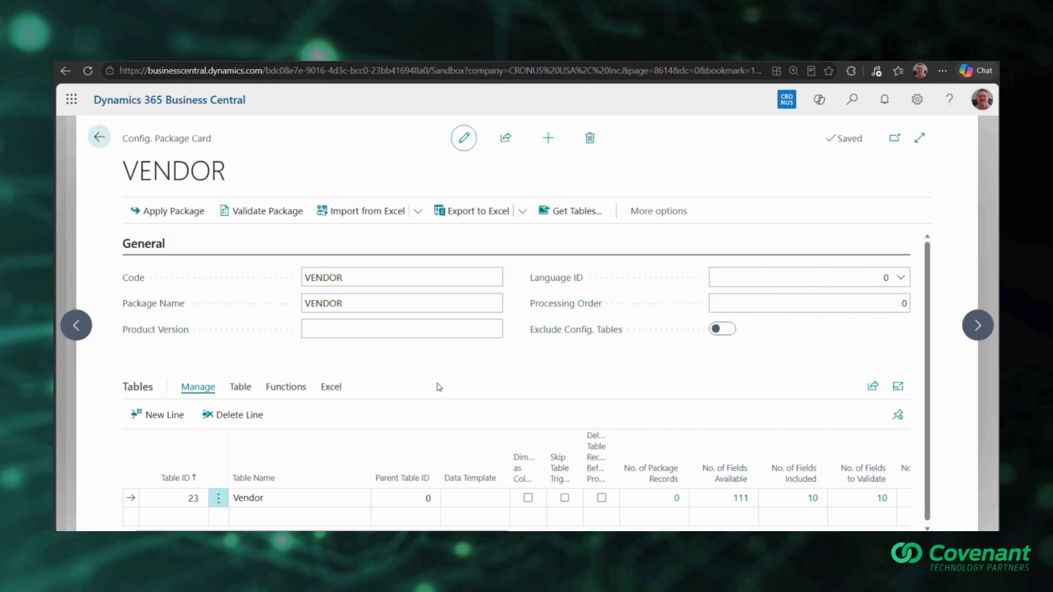
Export the Vendor table to Excel, open the downloaded workbook and enable it for editing.
click(326, 389)
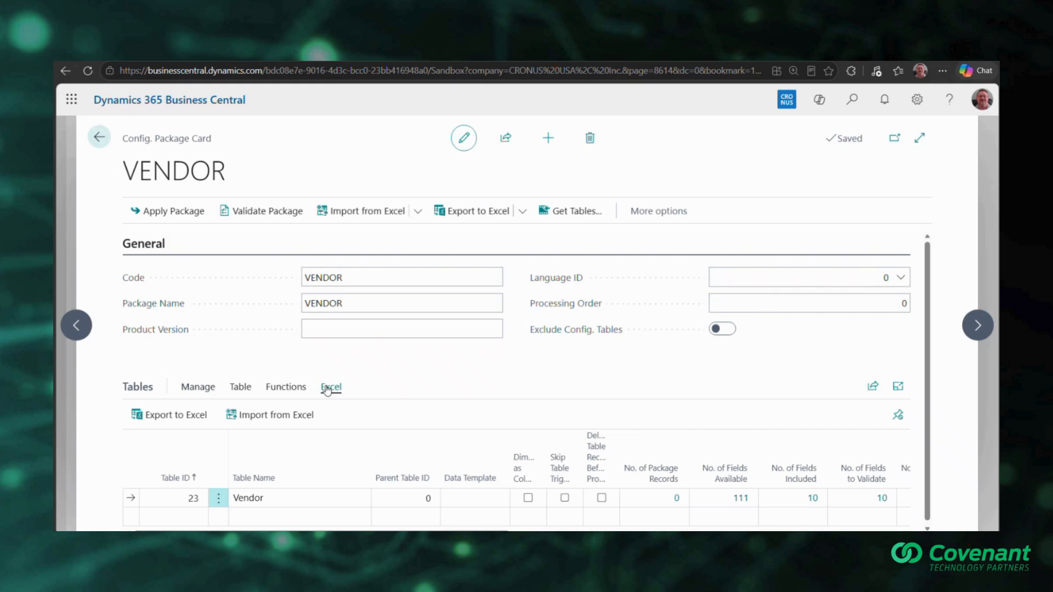
click(191, 416)
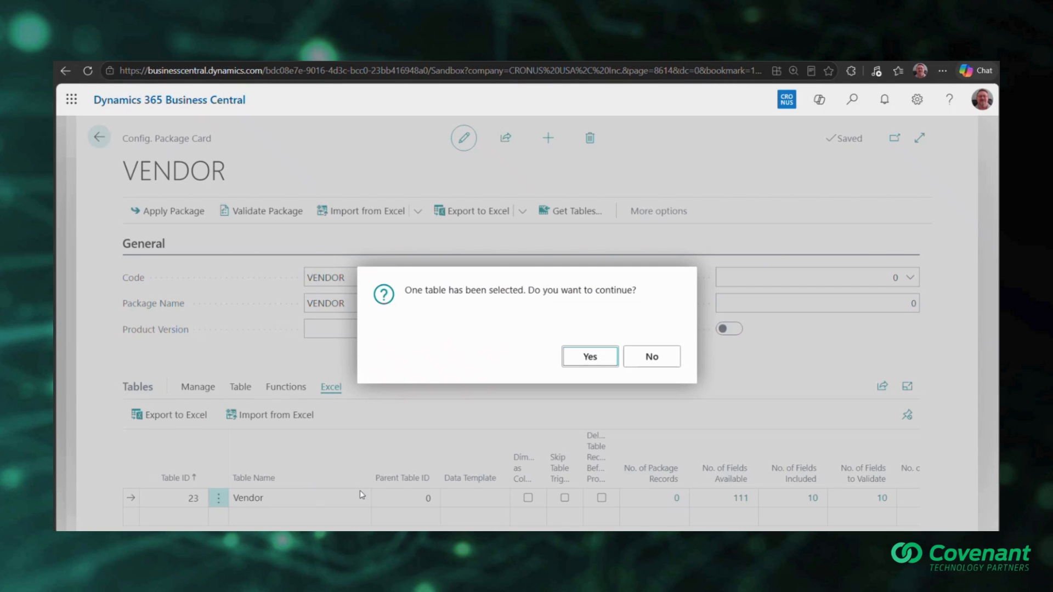
click(598, 359)
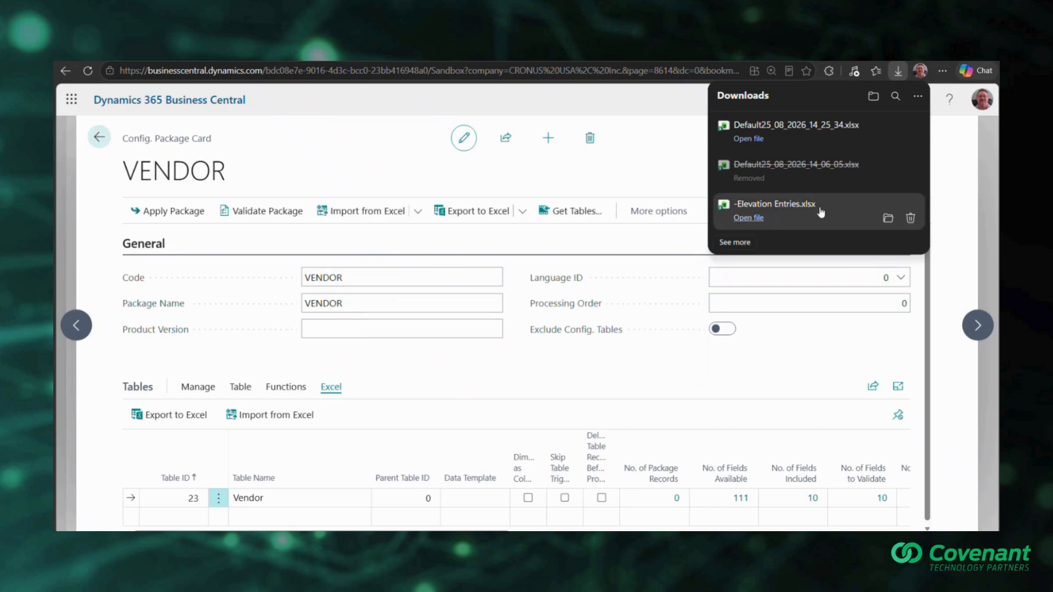
click(758, 140)
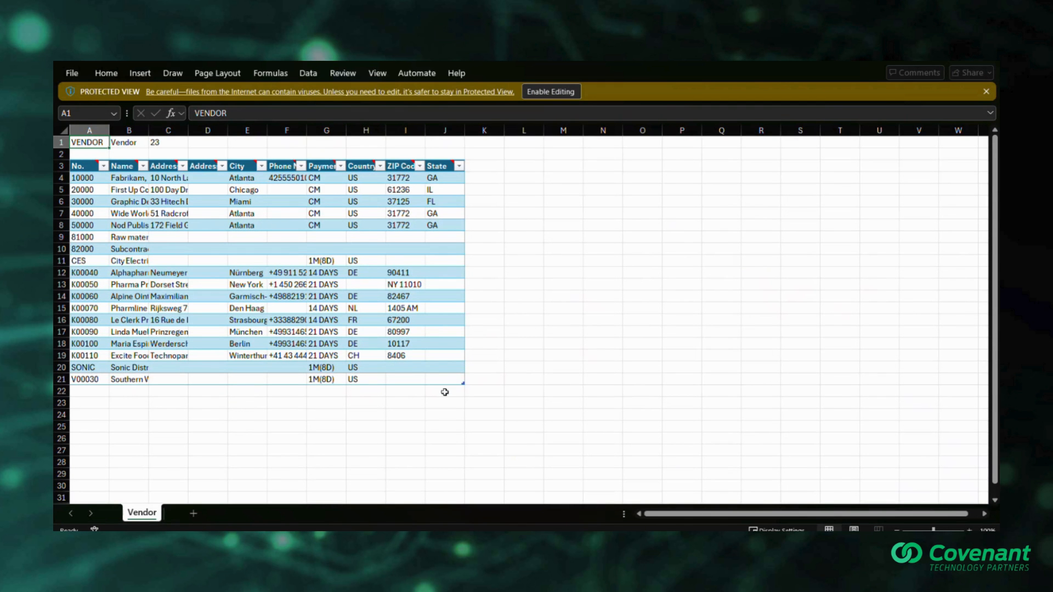
click(551, 92)
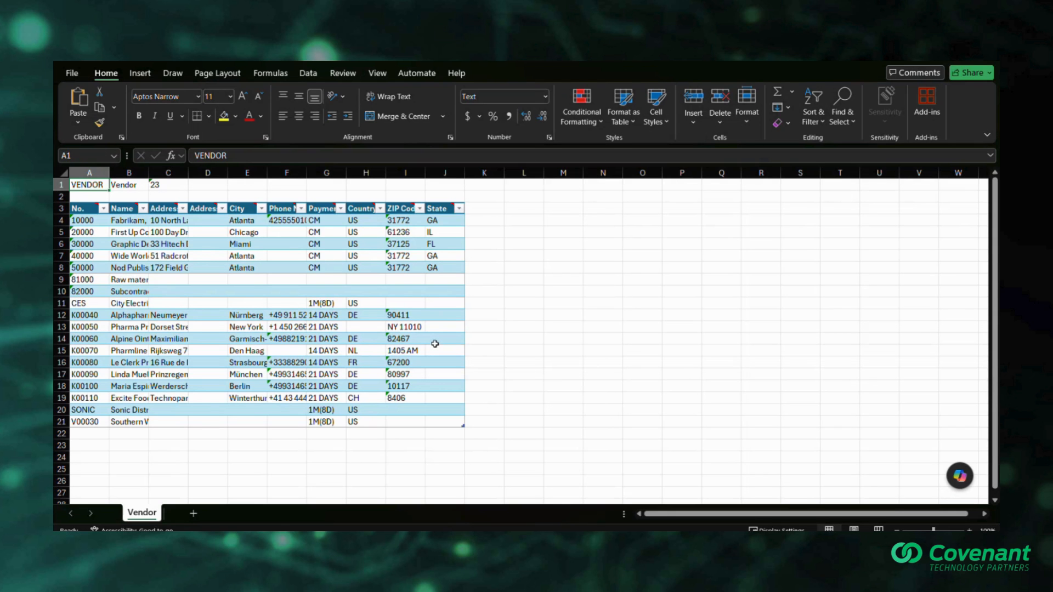
Add a new vendor in row 22 with the number TEST001 and enter the vendor's name.
click(96, 431)
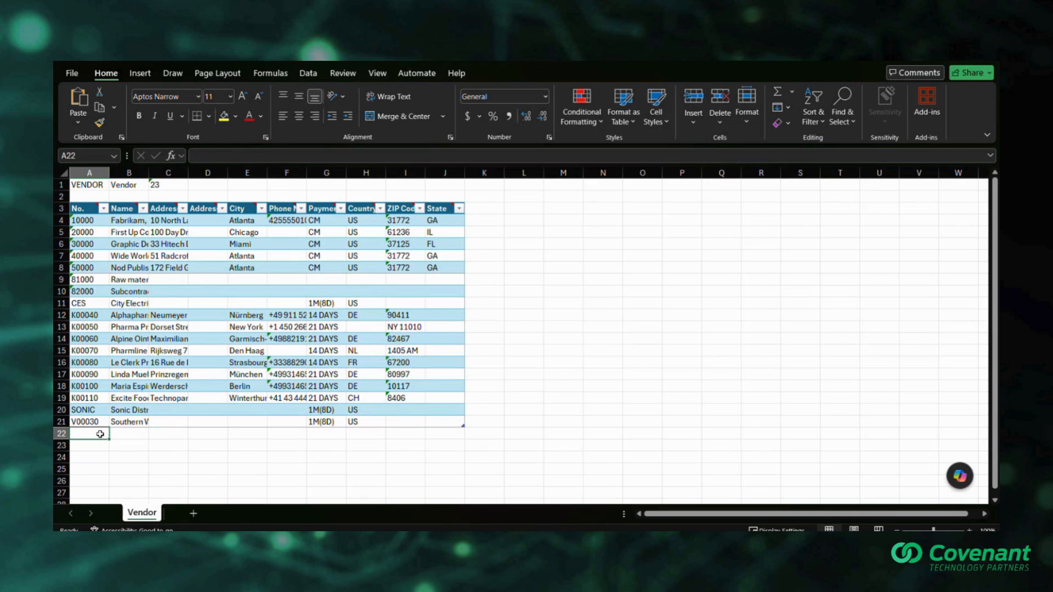
text(e)
key(BackSpace)
text(TE)
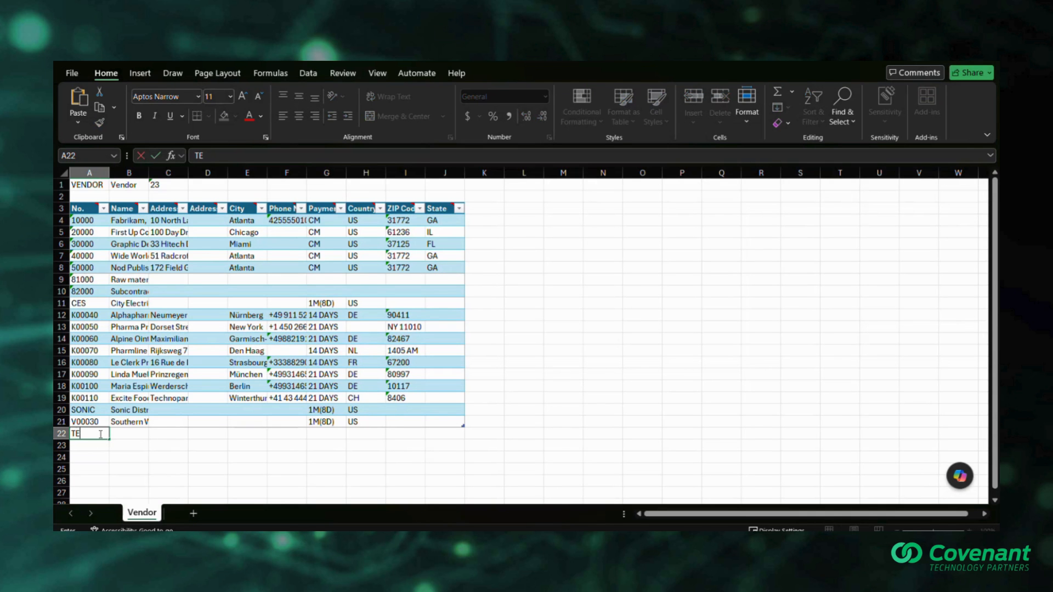
text(ST001)
key(Tab)
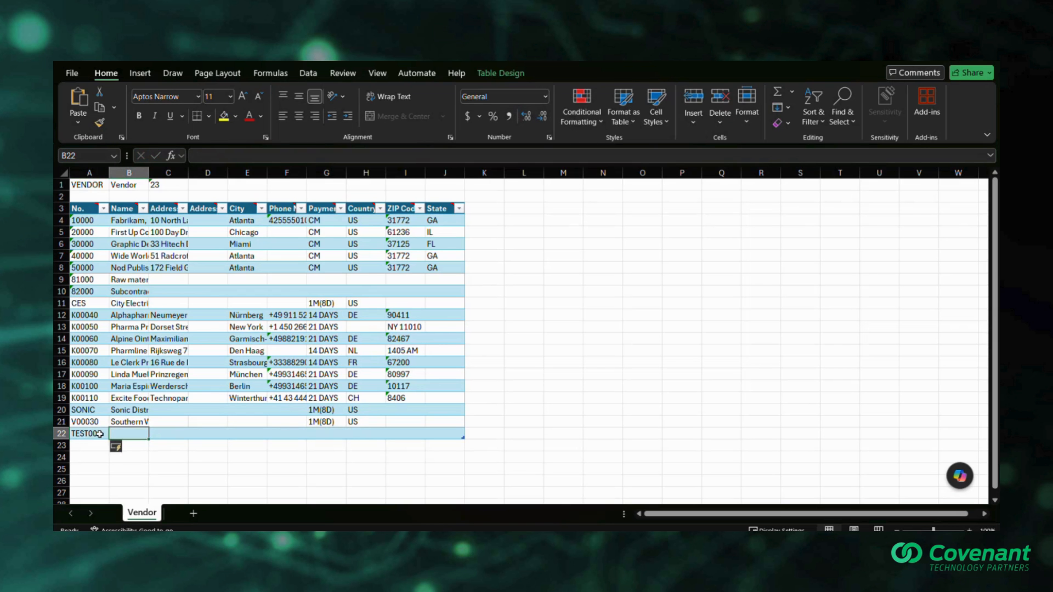
text(Ward)
key(Tab)
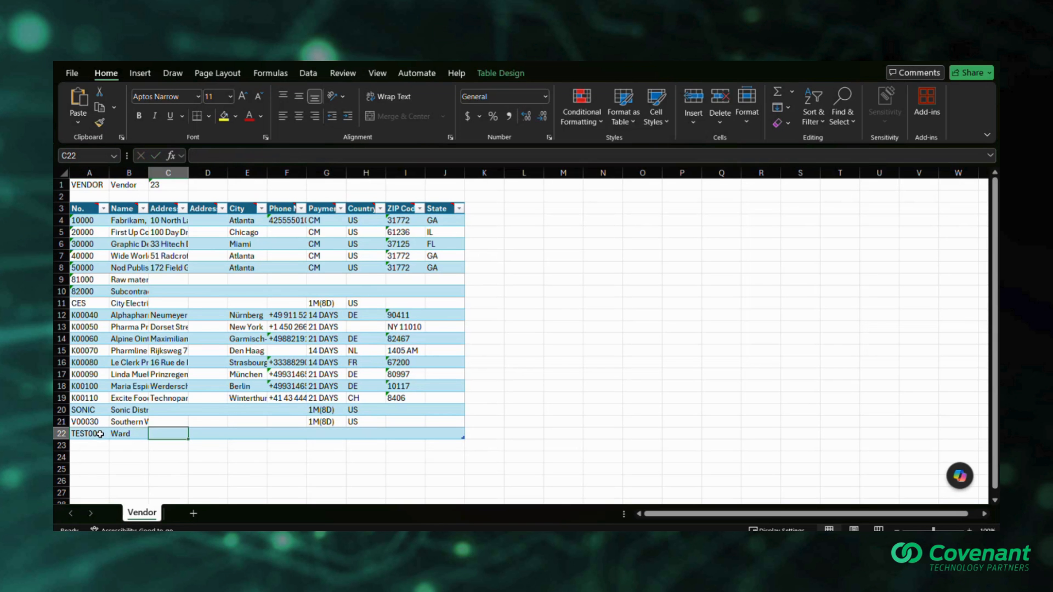
Enter the TEST001 vendor's street address and phone number, with Chicago as the city and Address 2 left blank.
text(79)
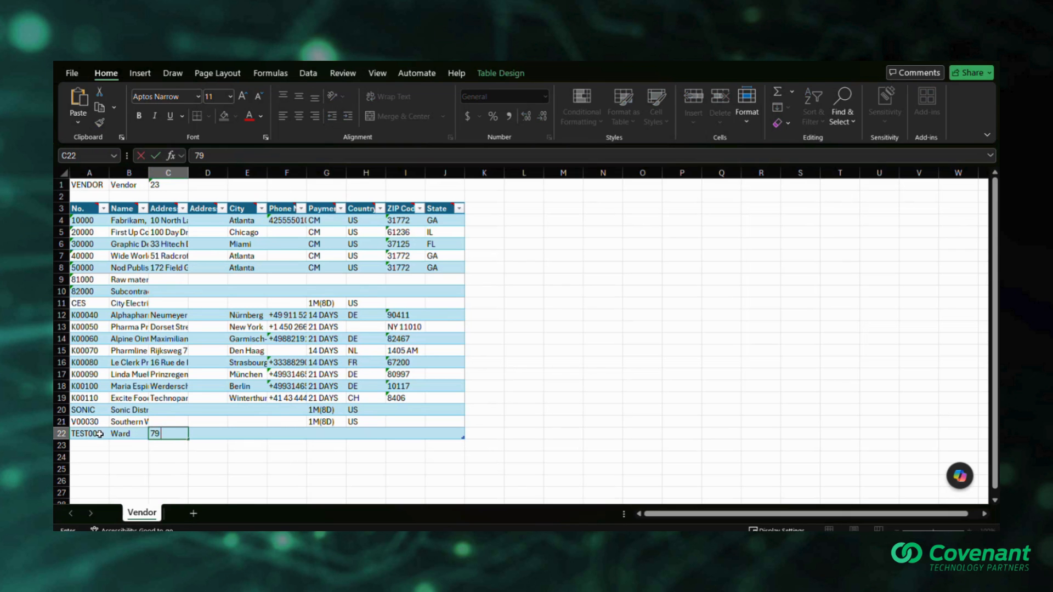
text( East Street)
key(Tab)
key(Tab)
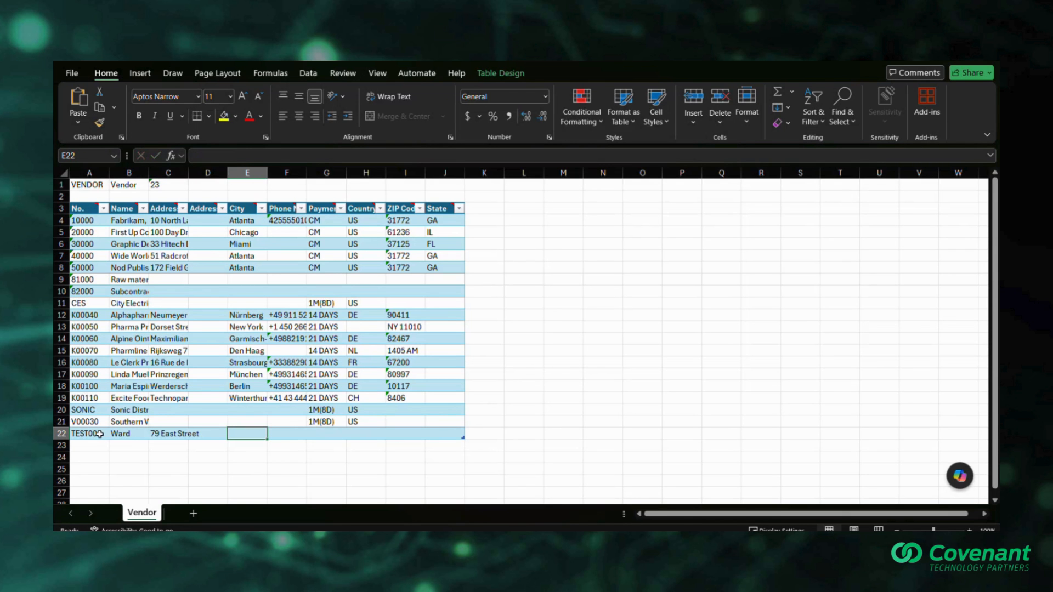
text(C)
key(Tab)
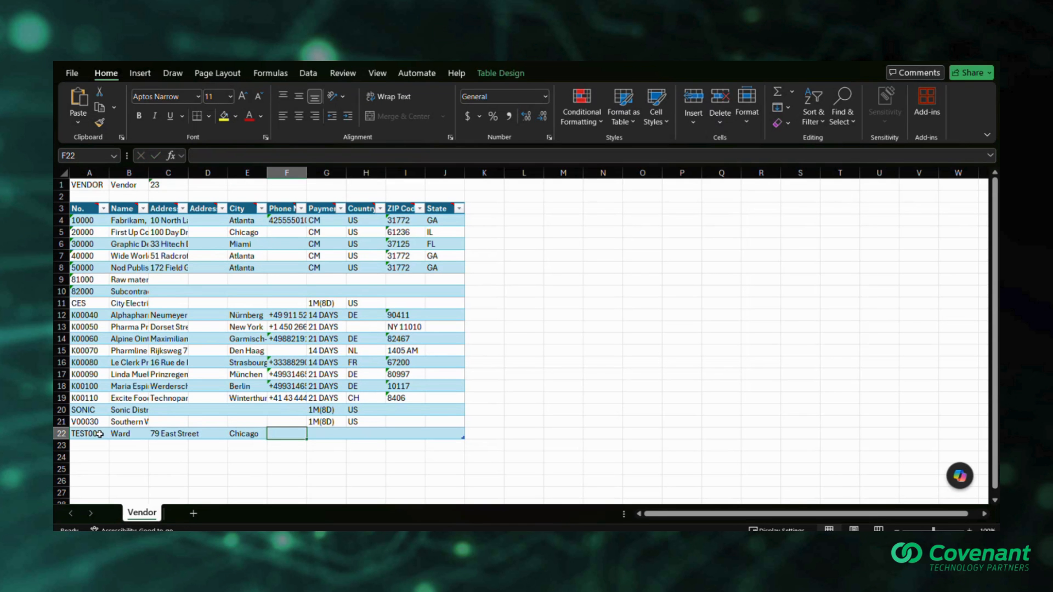
text(444555)
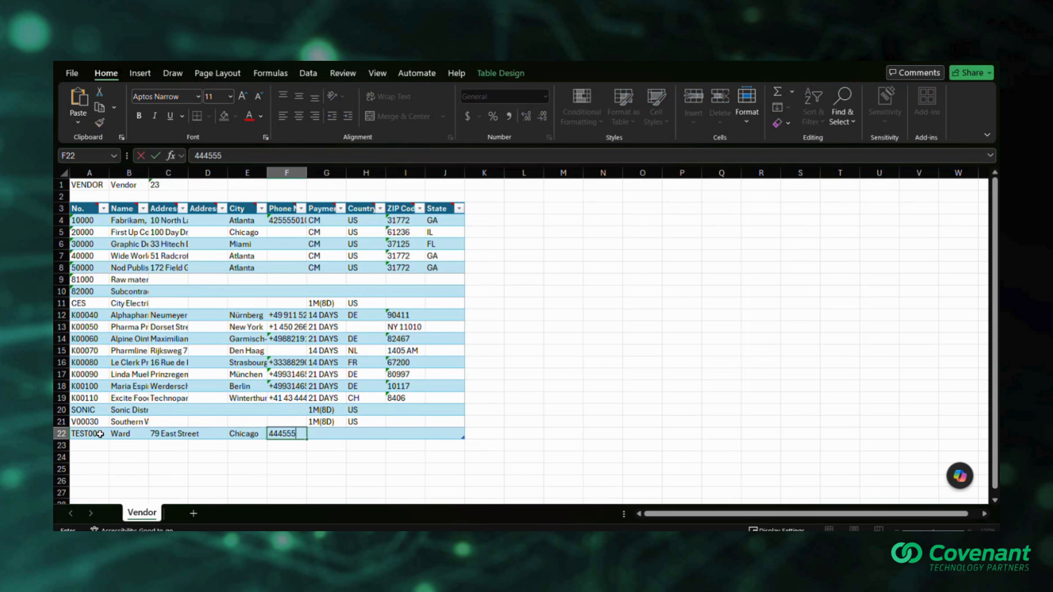
text(777)
key(Tab)
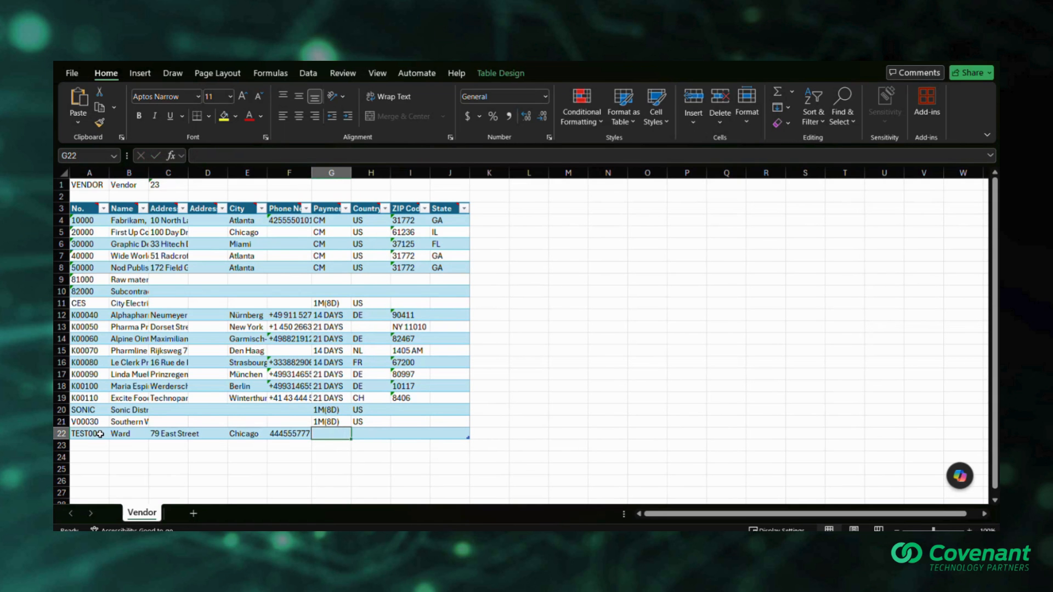
Set the TEST001 vendor's payment terms code to 1m(8D) and its country code to US.
text(1m(8D))
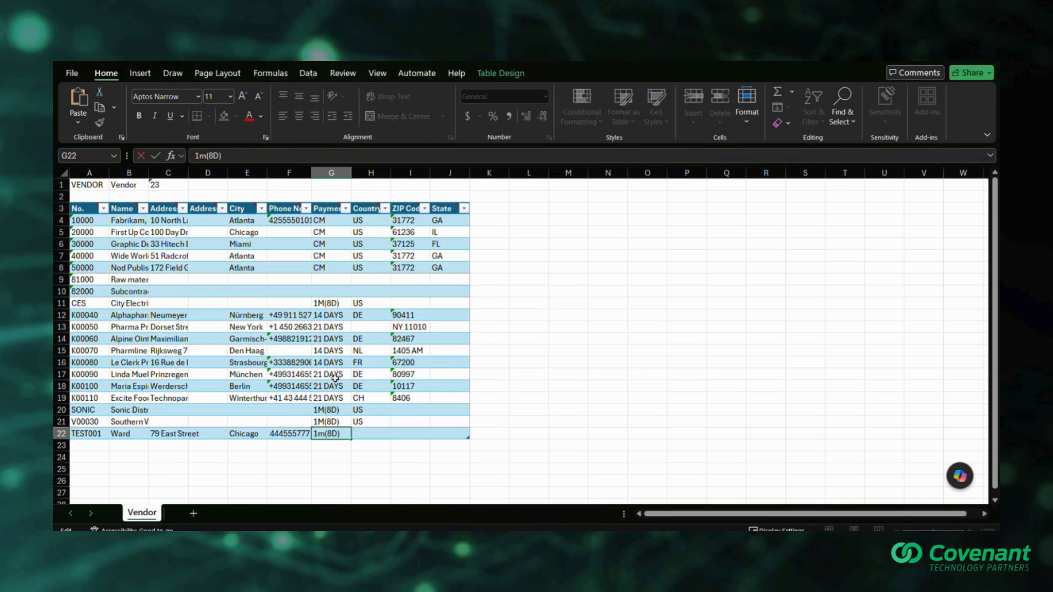
click(377, 433)
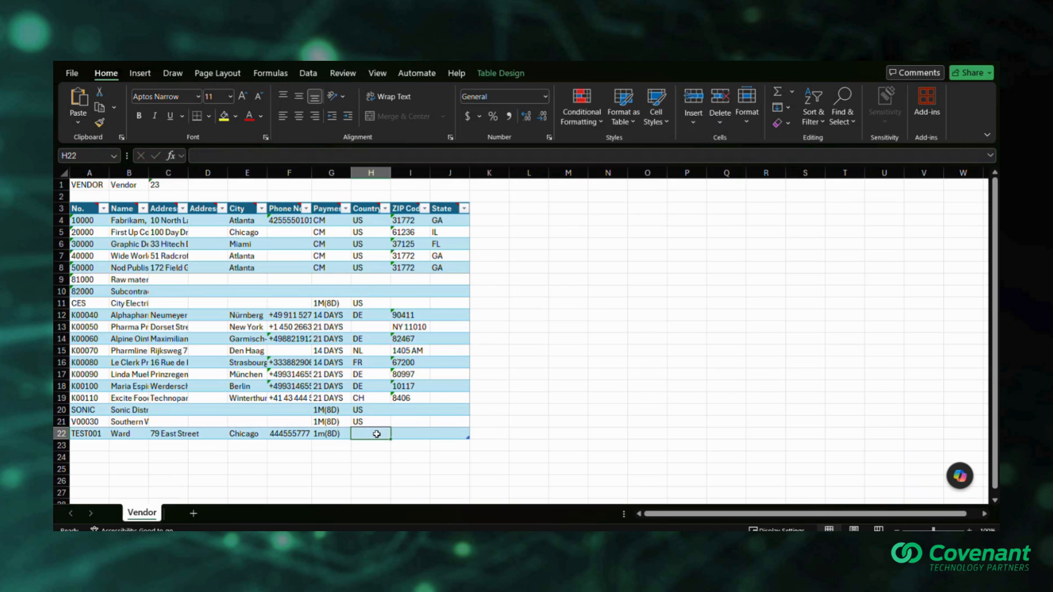
text(US)
key(Tab)
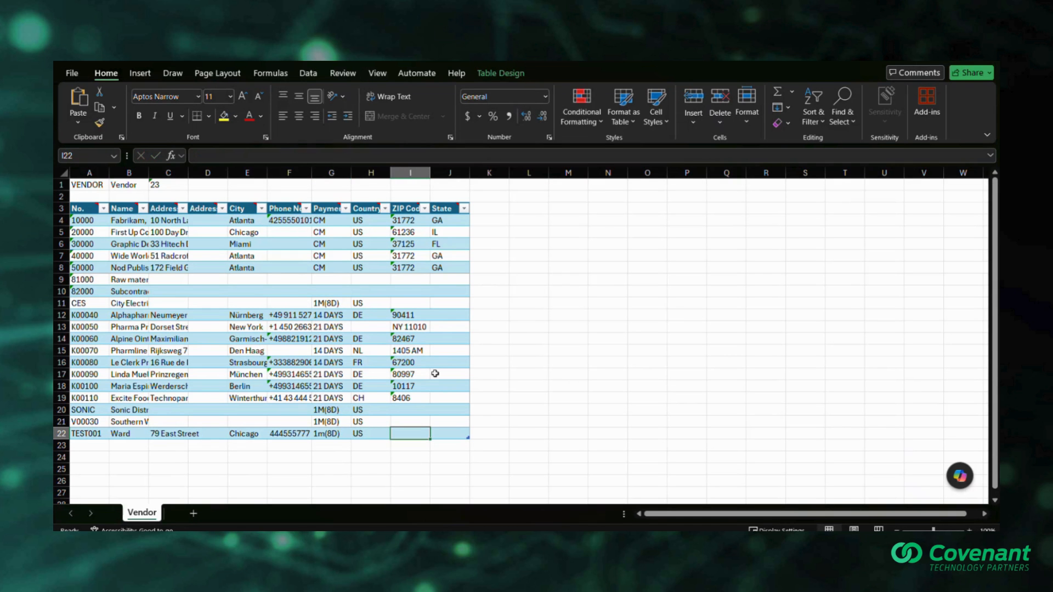
Copy the ZIP code of the Chicago vendor in row 5 to the TEST001 row and set its state to IL.
click(409, 244)
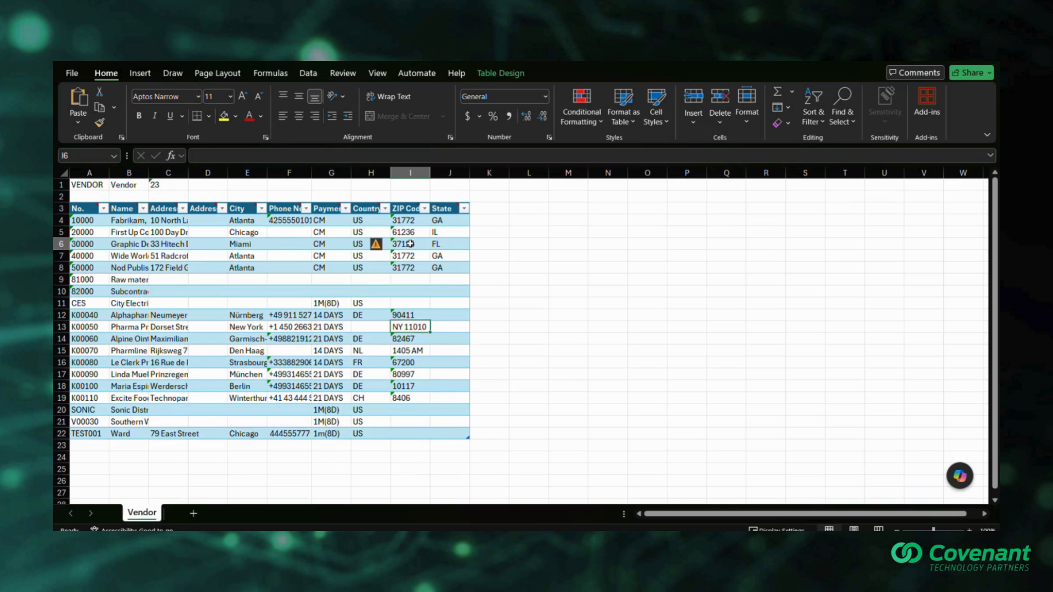
click(411, 232)
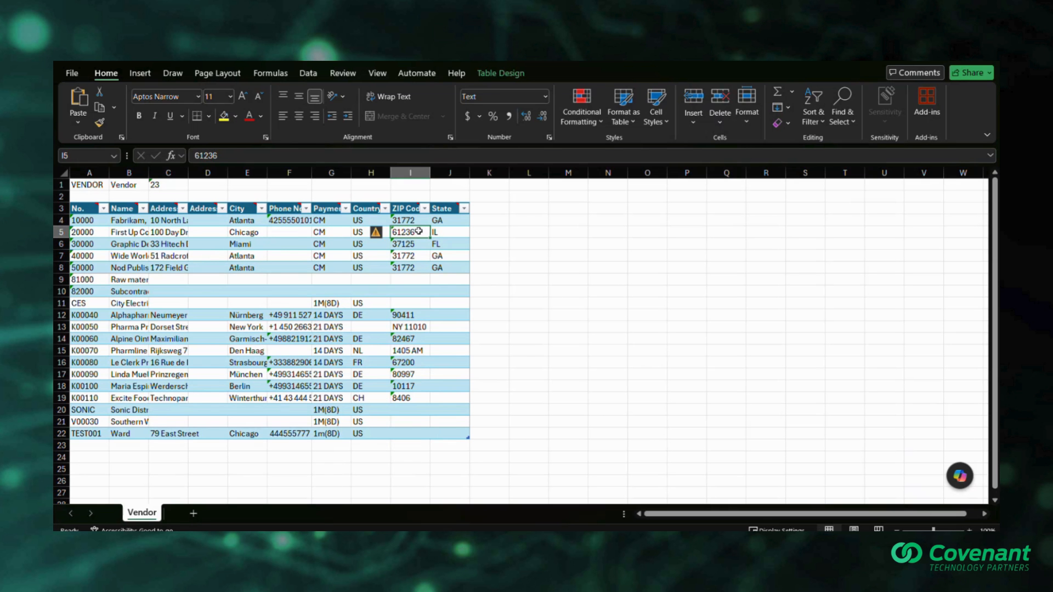
key(ctrl+c)
click(416, 434)
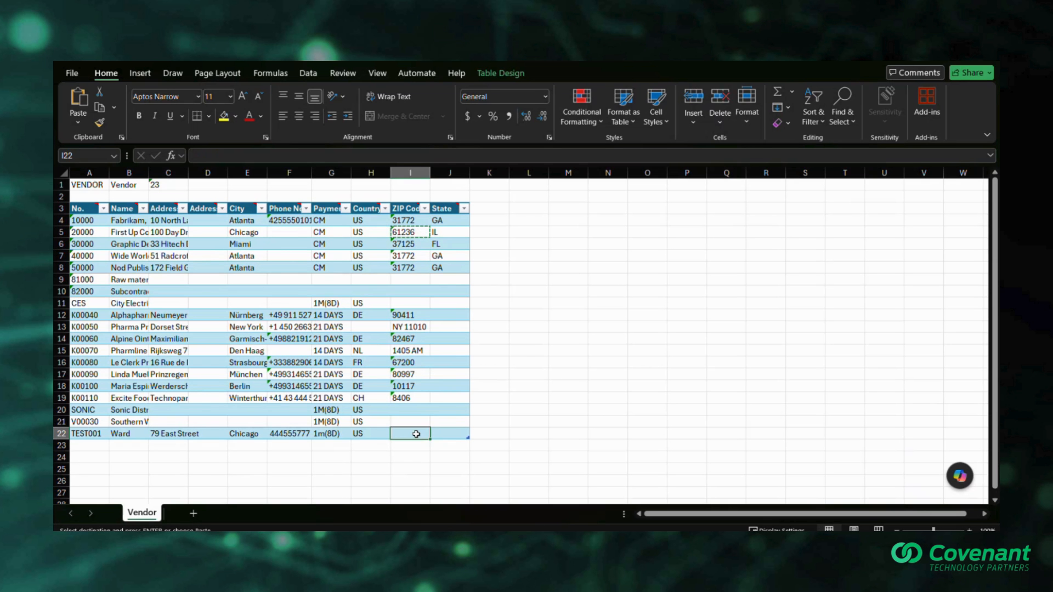
key(ctrl+v)
click(454, 434)
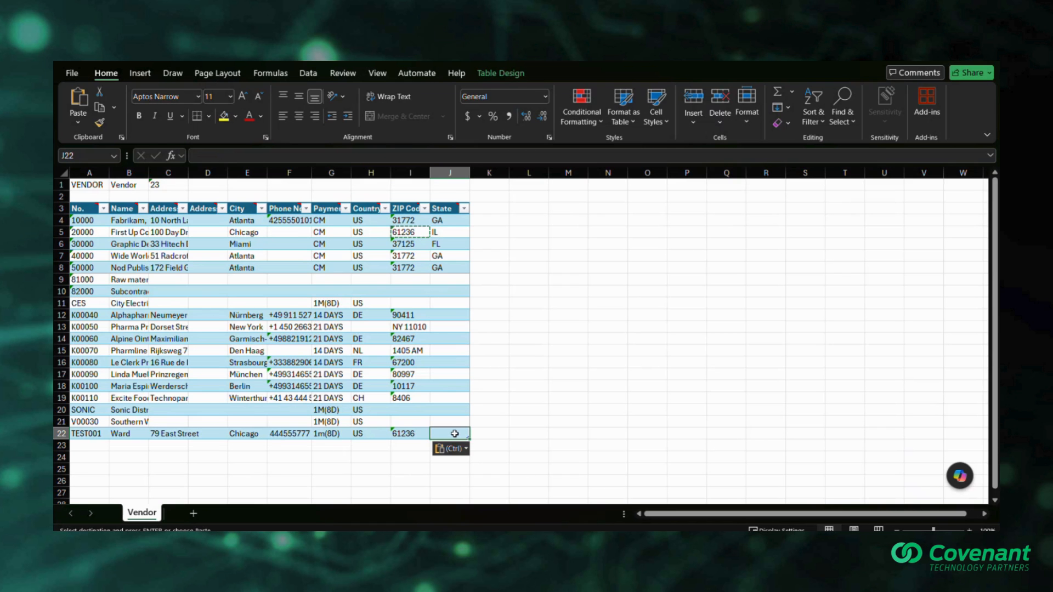
text(IL)
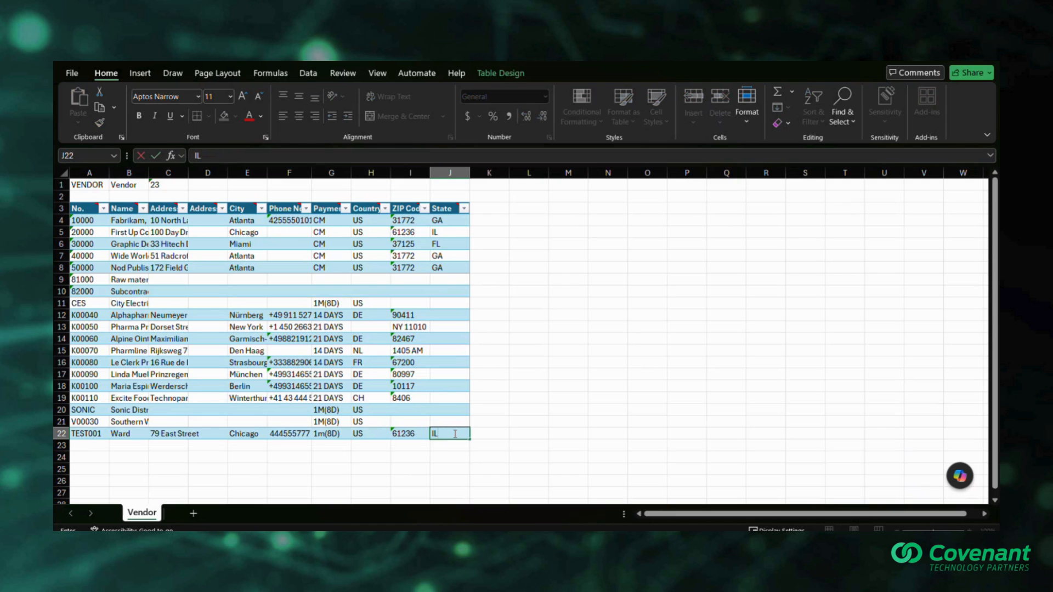
click(513, 385)
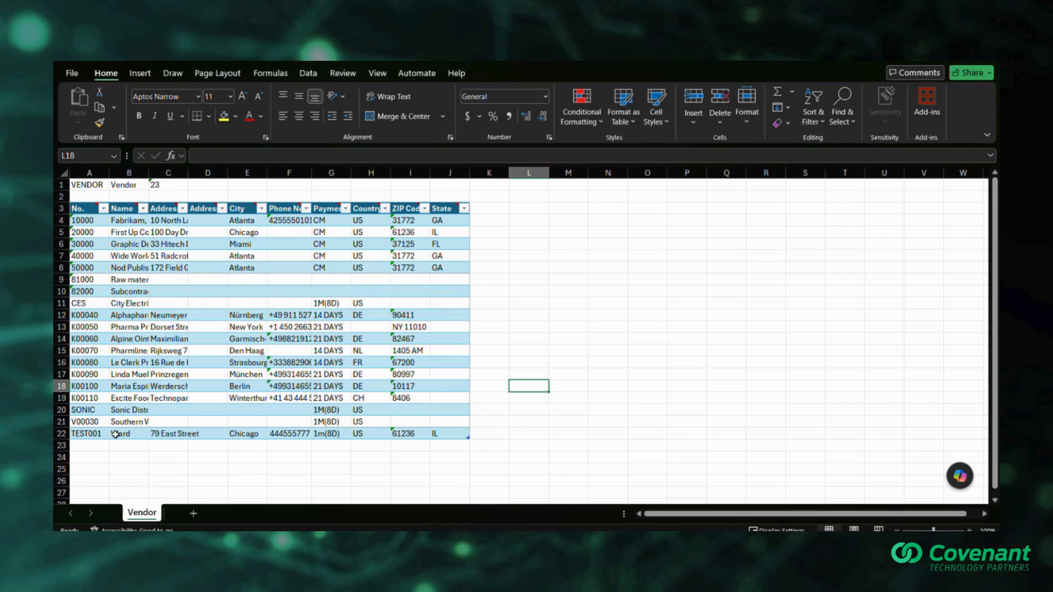
Save the edited vendor workbook and close it.
click(731, 368)
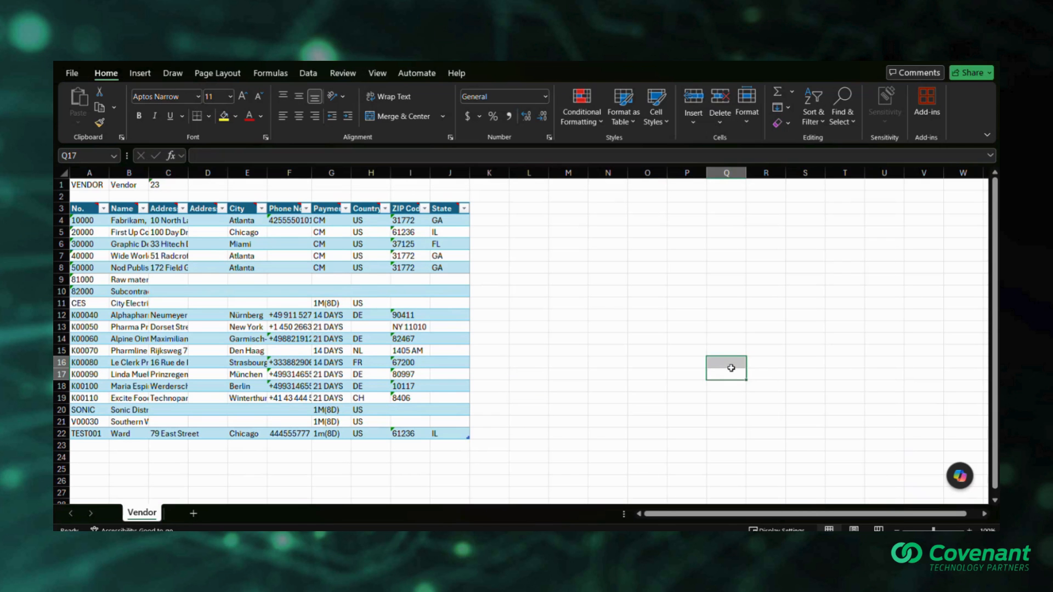
click(63, 77)
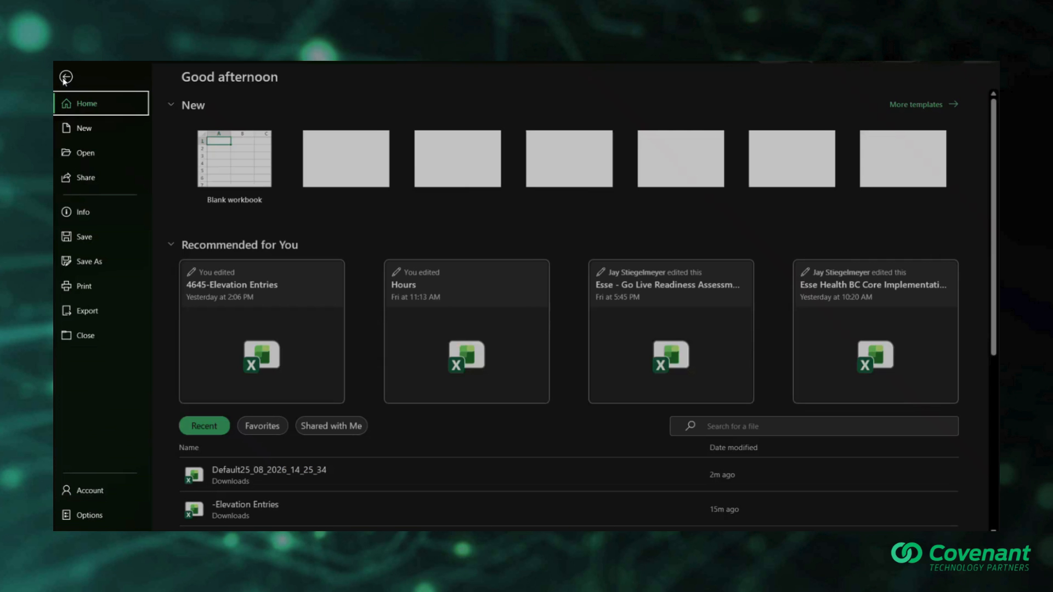
click(88, 237)
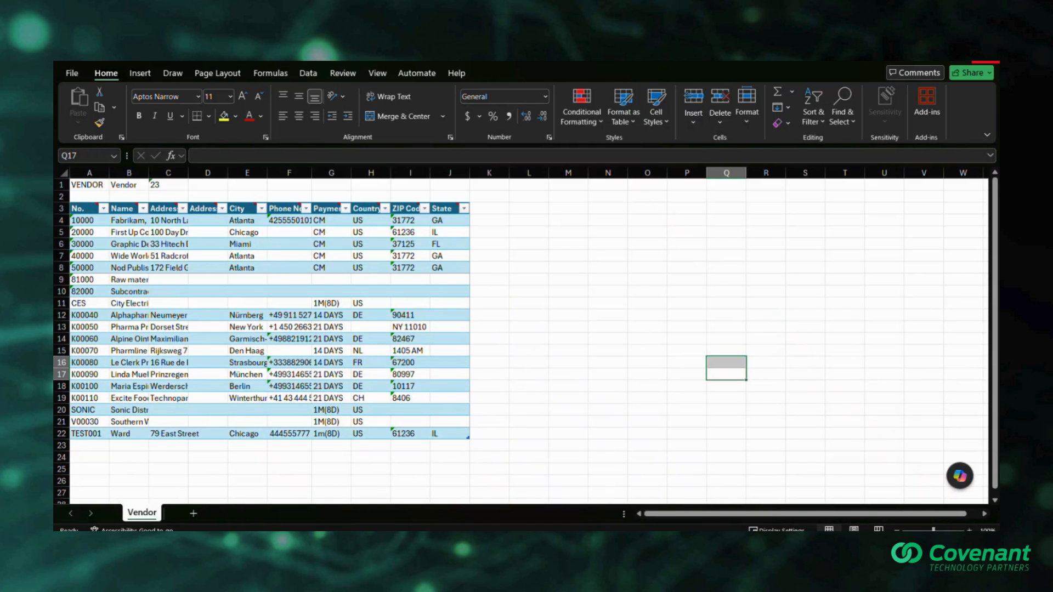
click(985, 61)
Check the number of database records for the Vendor table on the VENDOR package card in Business Central.
click(532, 395)
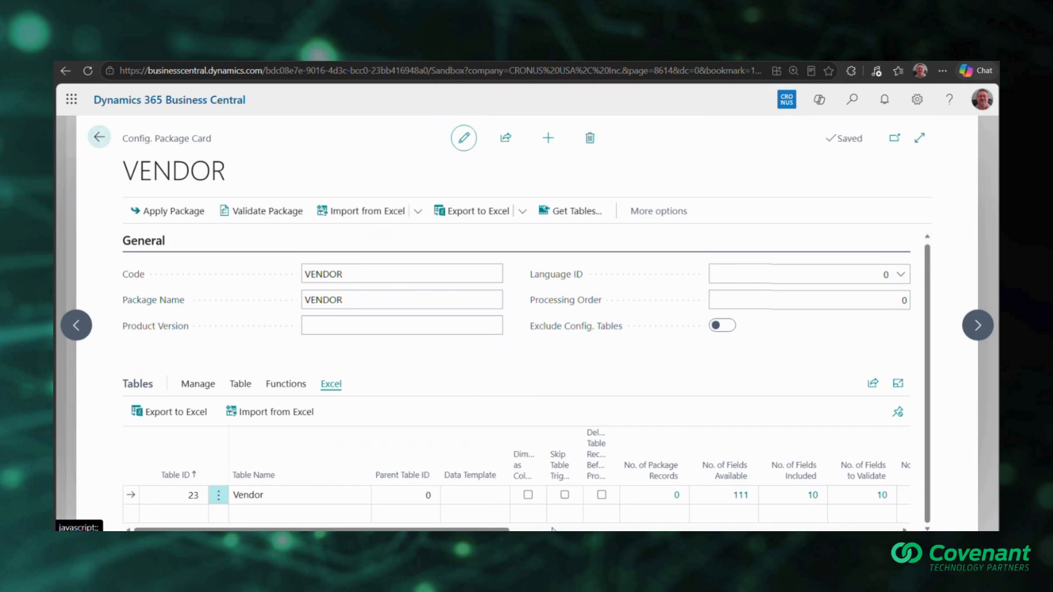
scroll(561, 529, right, 3)
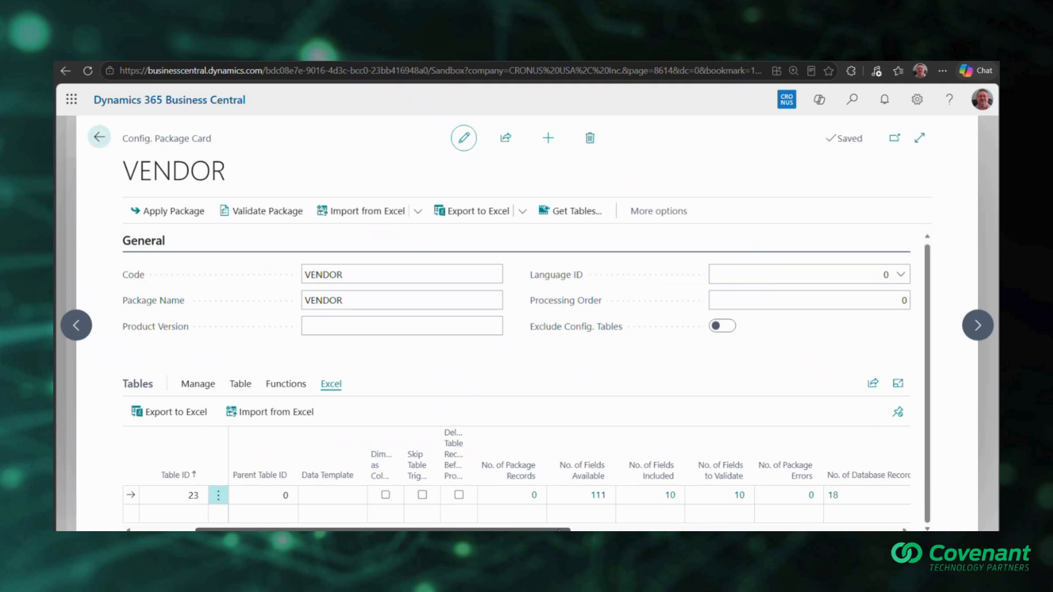
drag(560, 530, 497, 530)
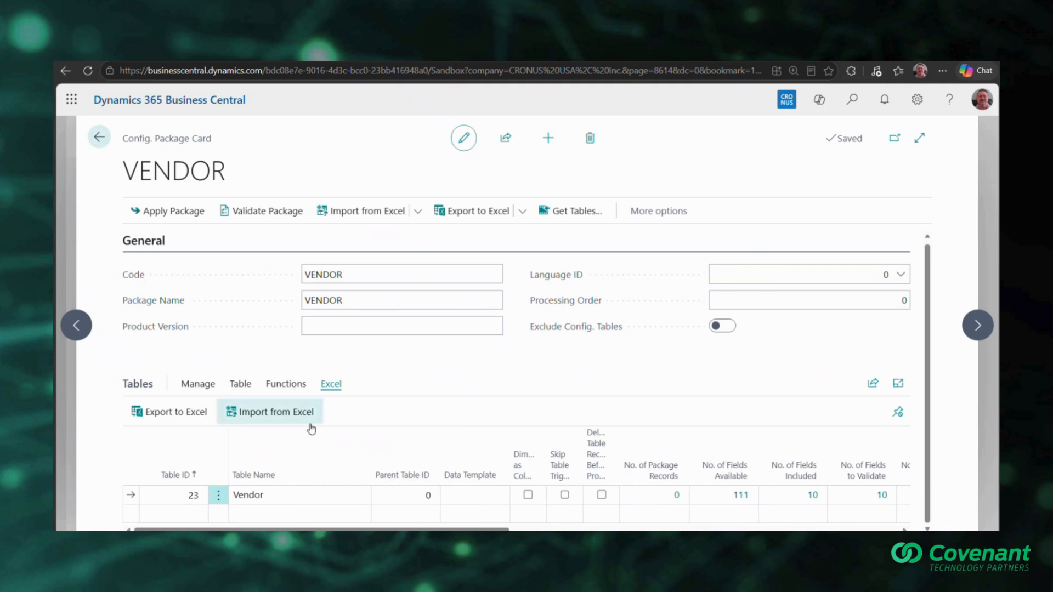
Import the Default25_08_2026_14_25_34 workbook from Downloads into the VENDOR package's Vendor table.
click(256, 420)
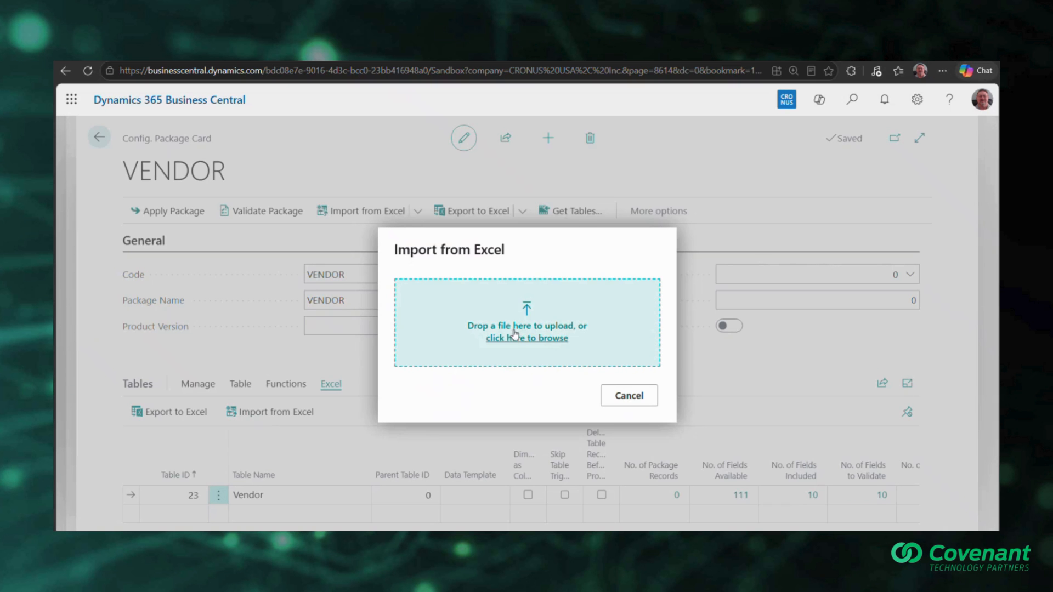
click(518, 339)
click(255, 148)
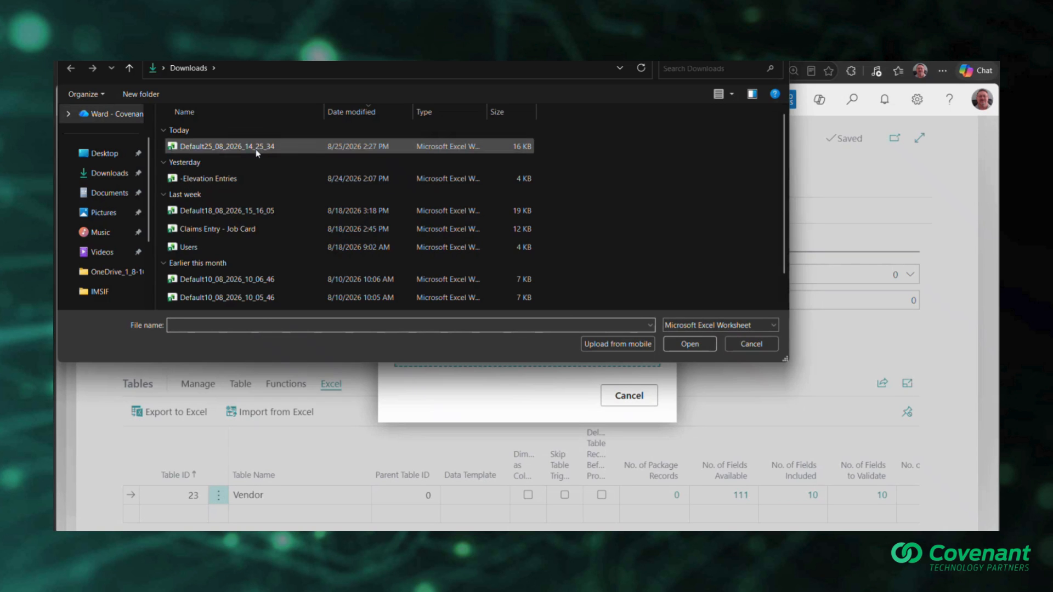
click(689, 343)
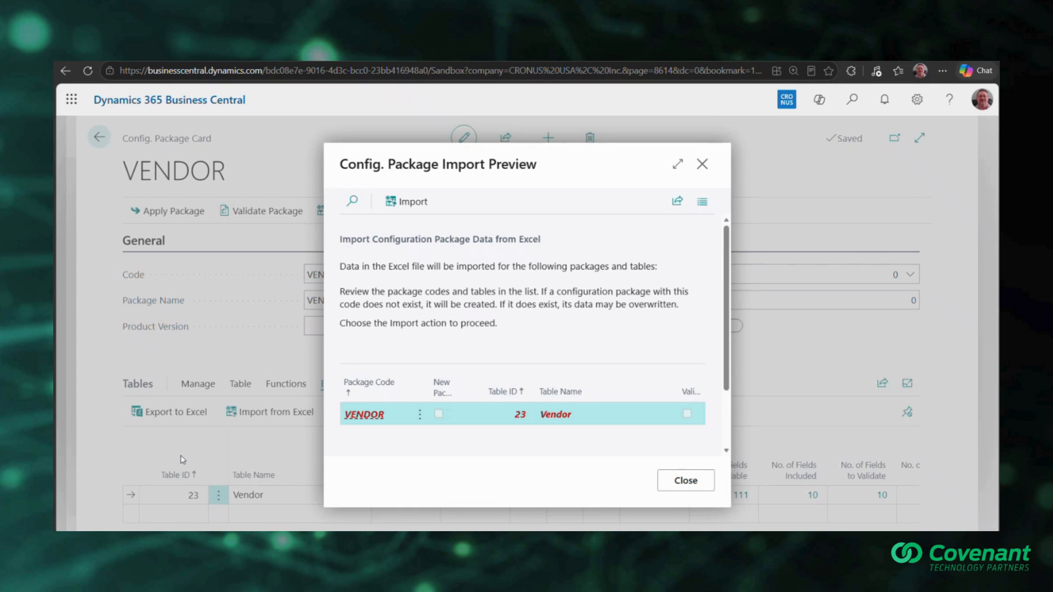
click(419, 206)
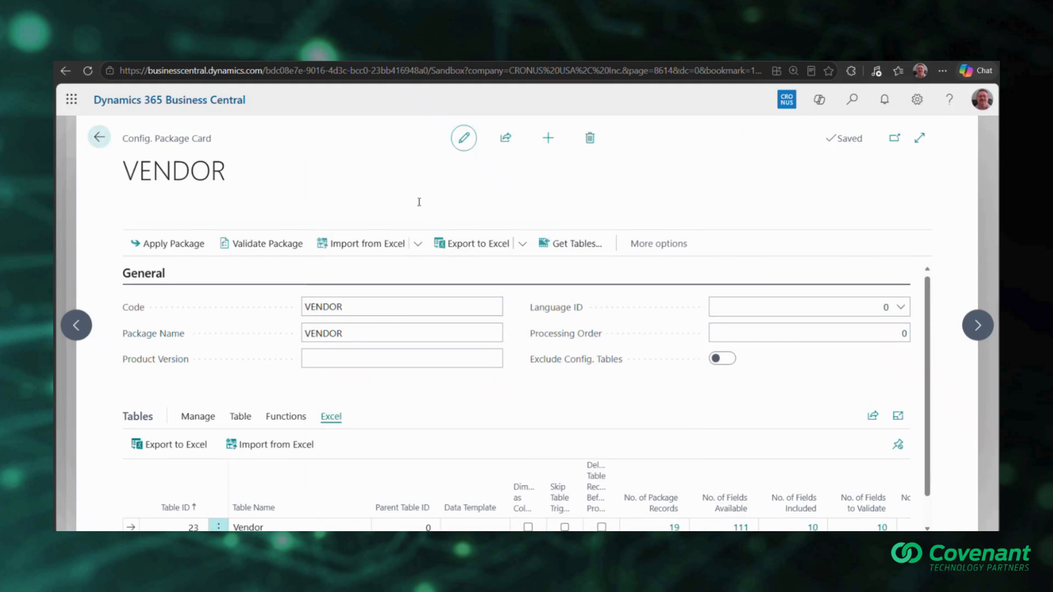
Validate the relations of the imported Vendor table and acknowledge the result.
scroll(479, 416, down, 1)
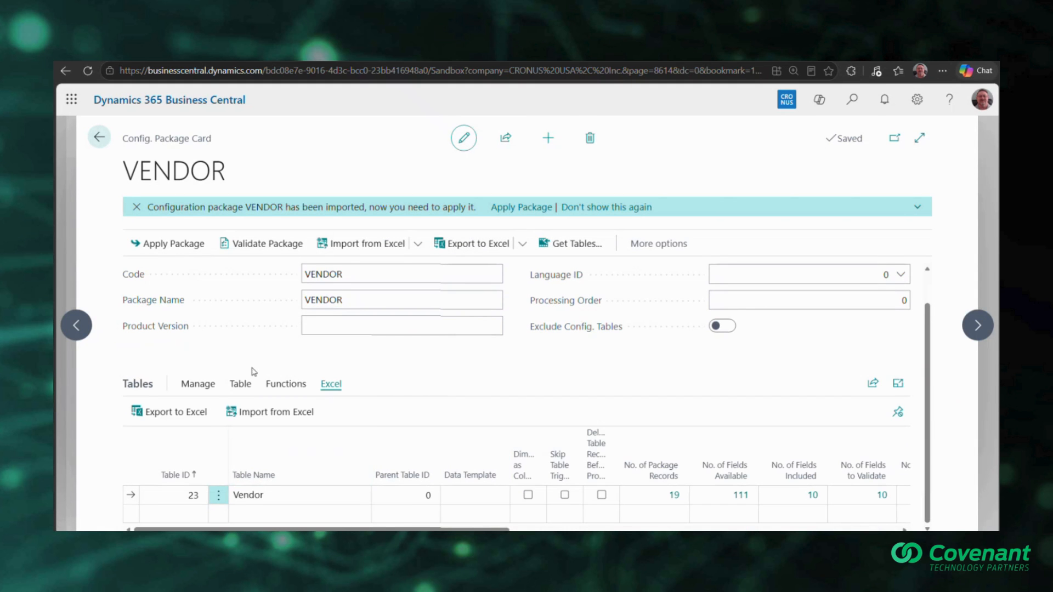
click(287, 384)
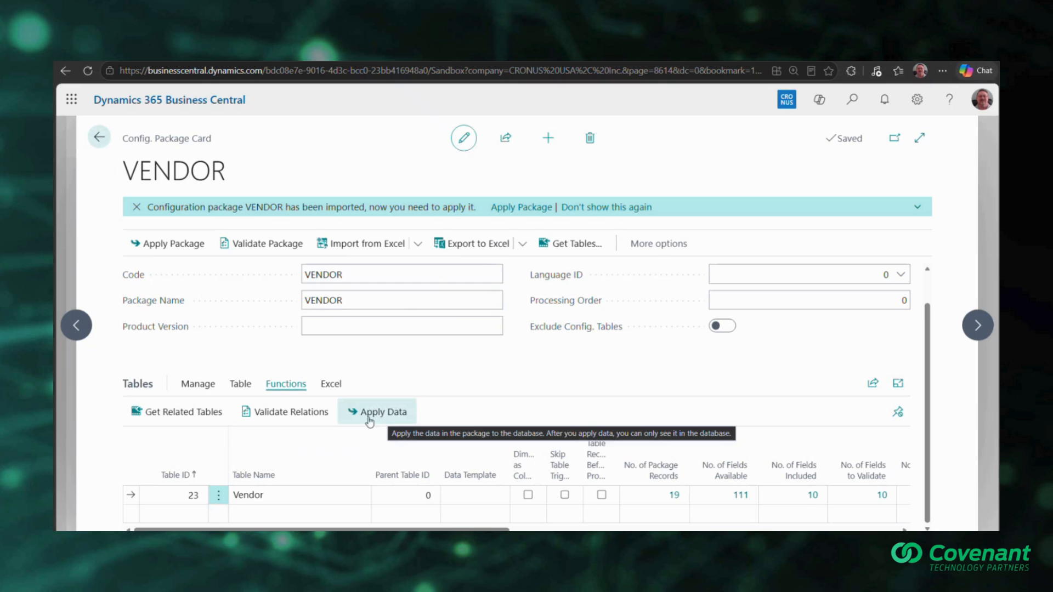
click(299, 415)
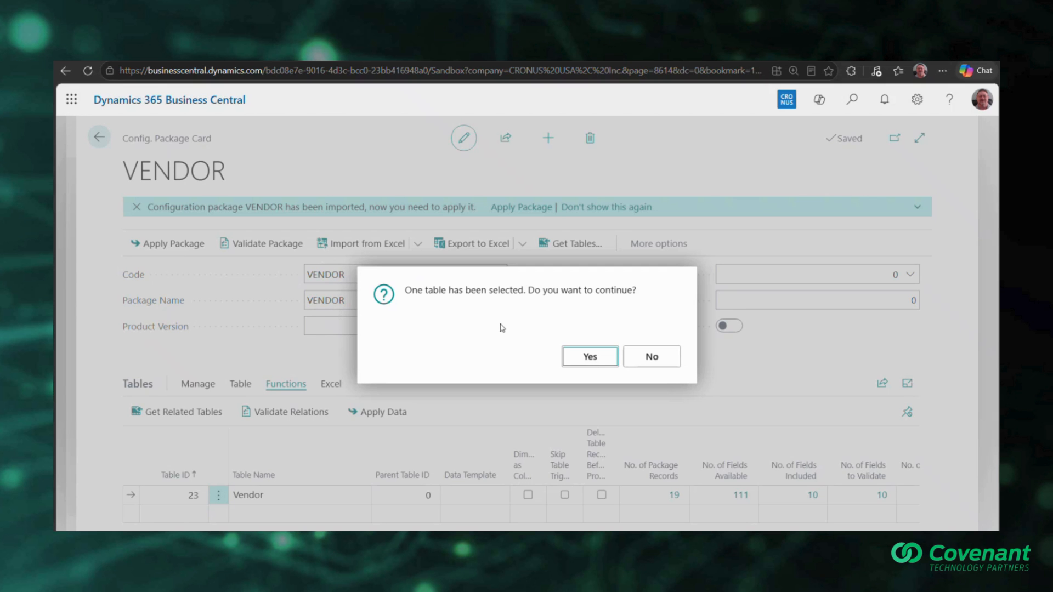
click(610, 362)
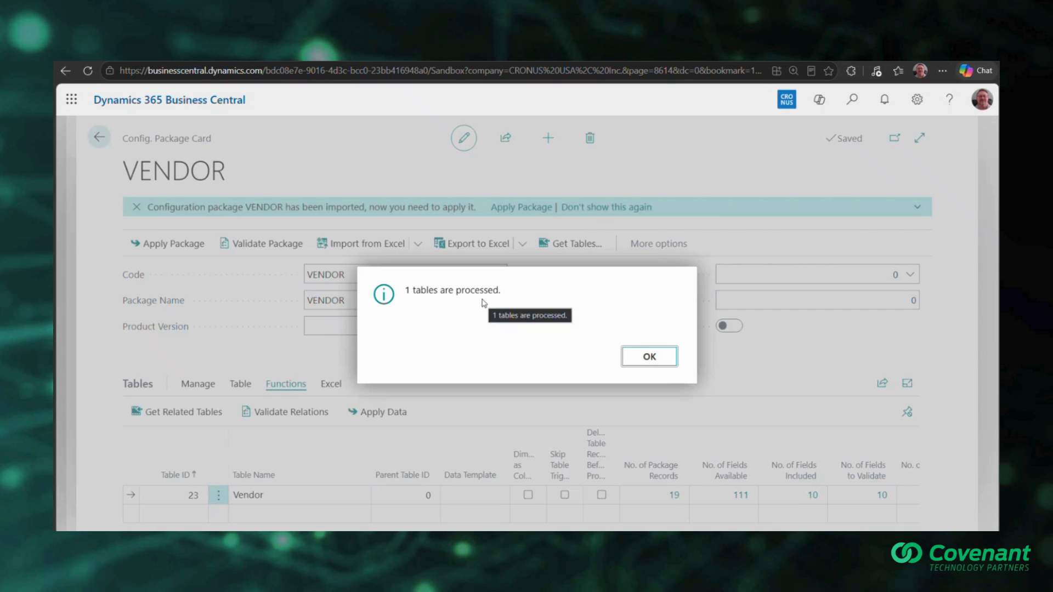
click(649, 357)
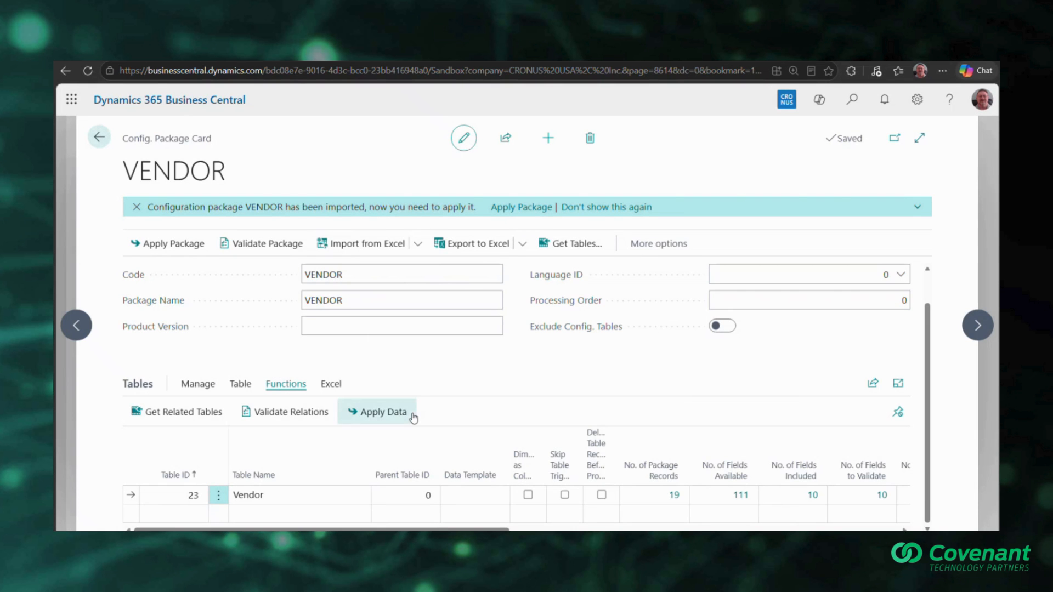
Check the Vendor table's package records for errors and close the error list.
click(241, 387)
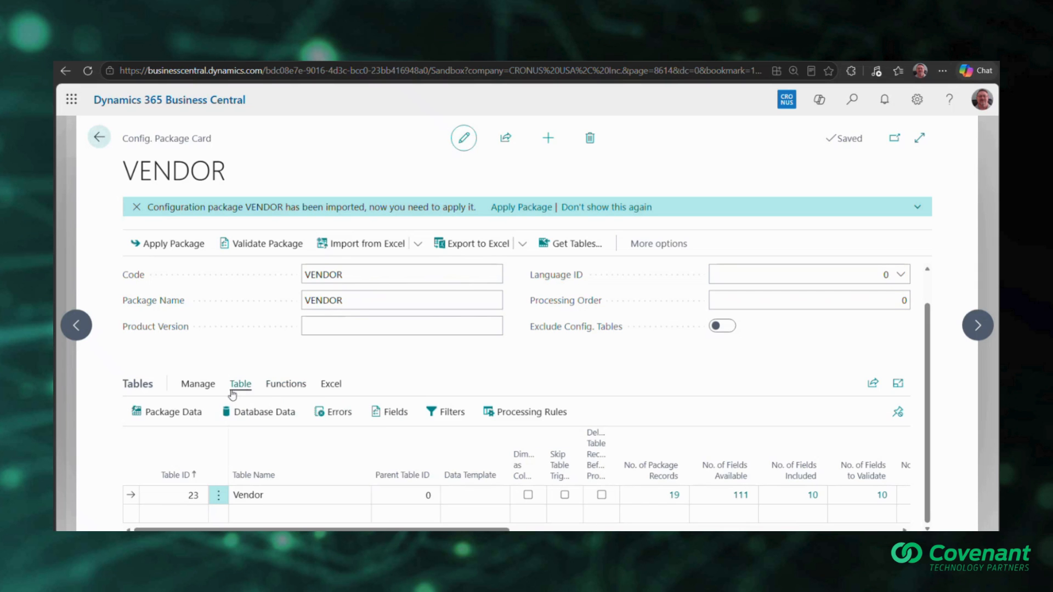
click(330, 413)
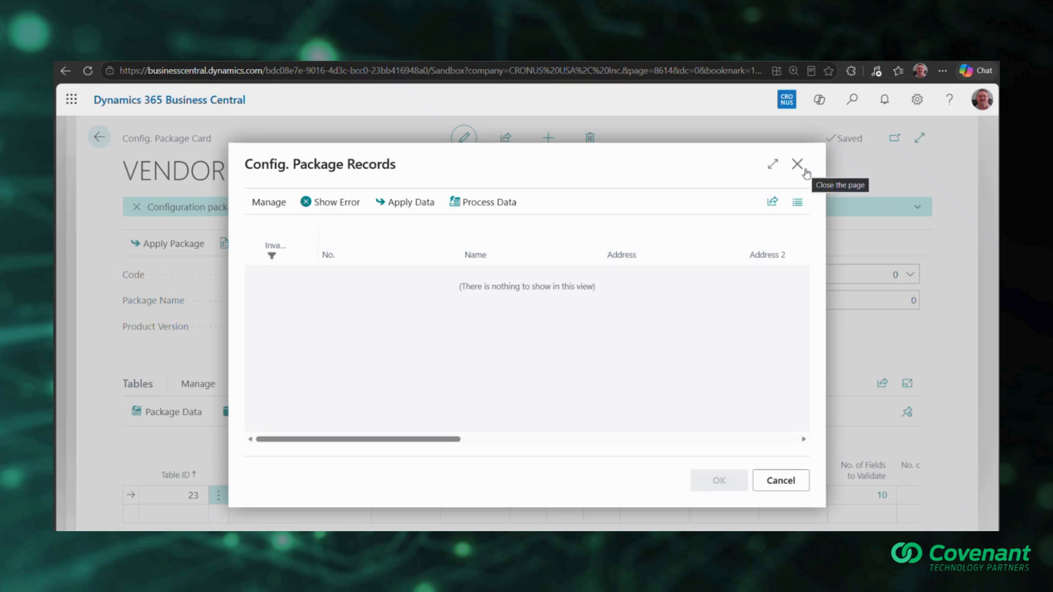
click(781, 478)
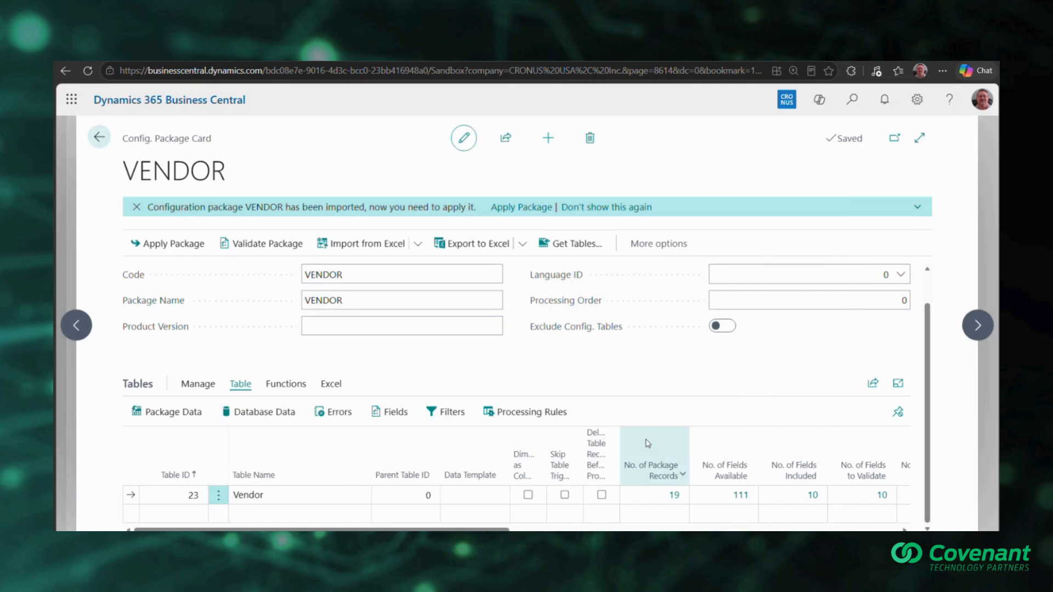
Apply the Vendor table's package data to the database and acknowledge the result.
click(283, 388)
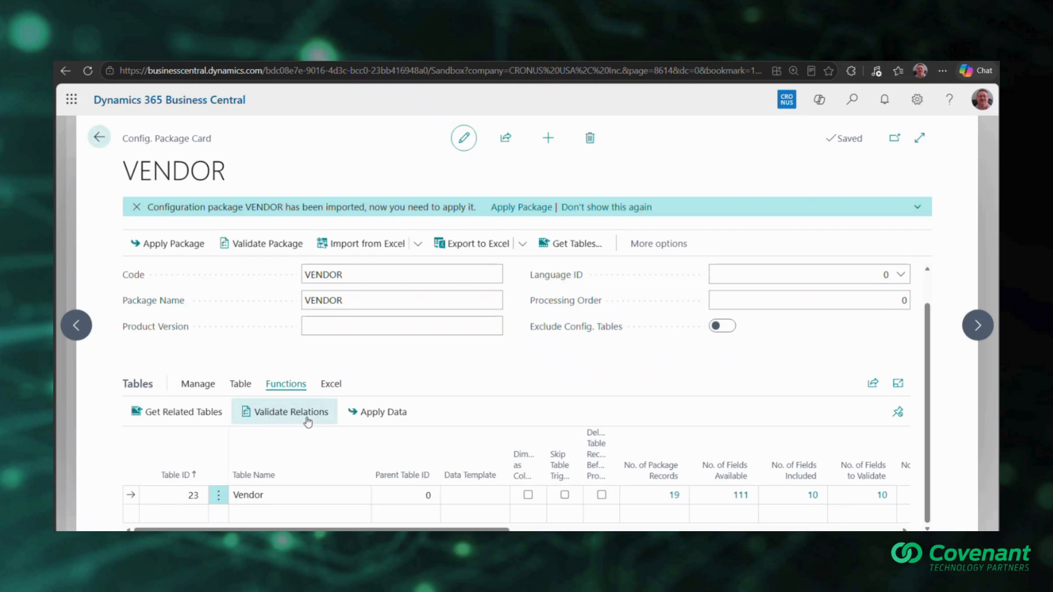
click(402, 415)
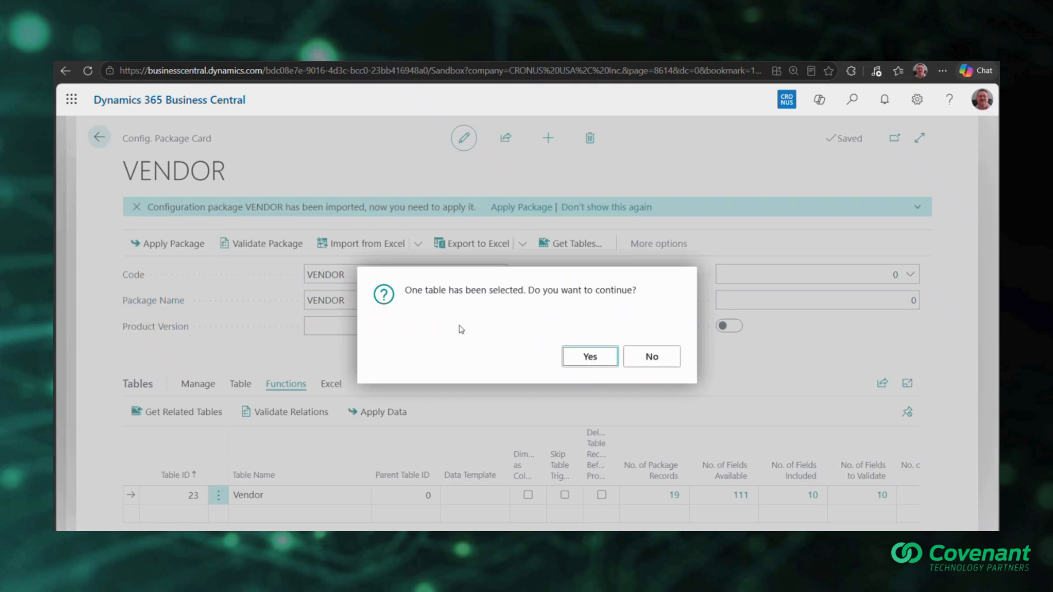
click(597, 362)
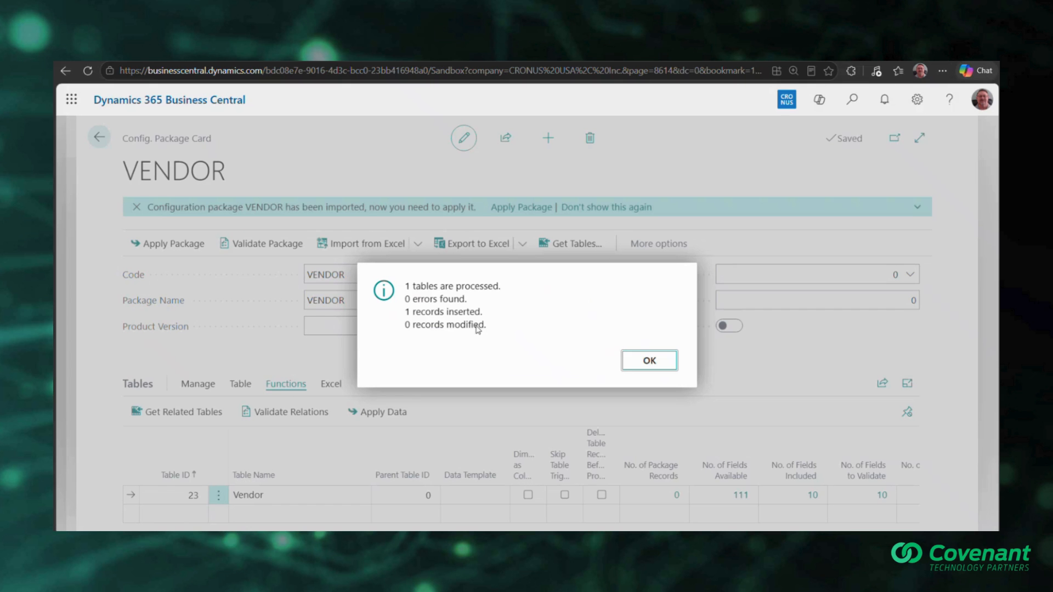
click(646, 360)
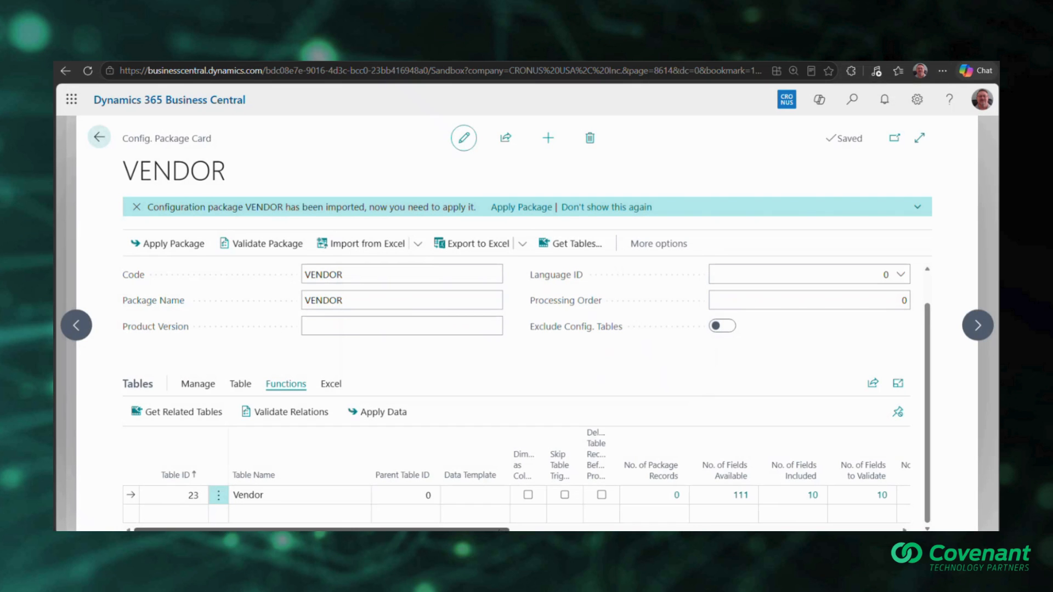
Open the Vendor table's database records from the package card and look for the TEST001 vendor.
drag(500, 531, 632, 530)
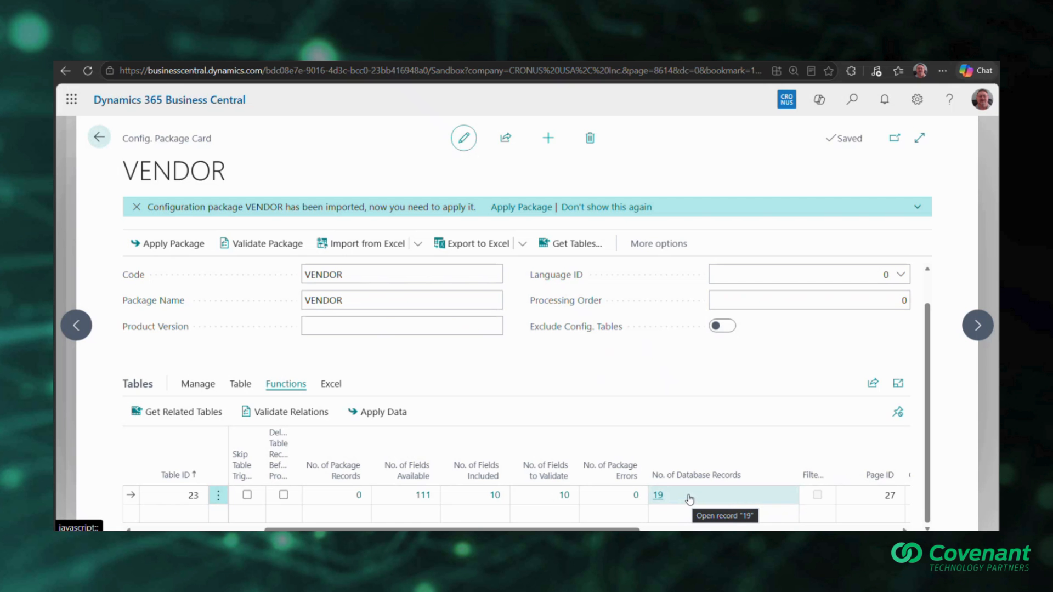
click(658, 495)
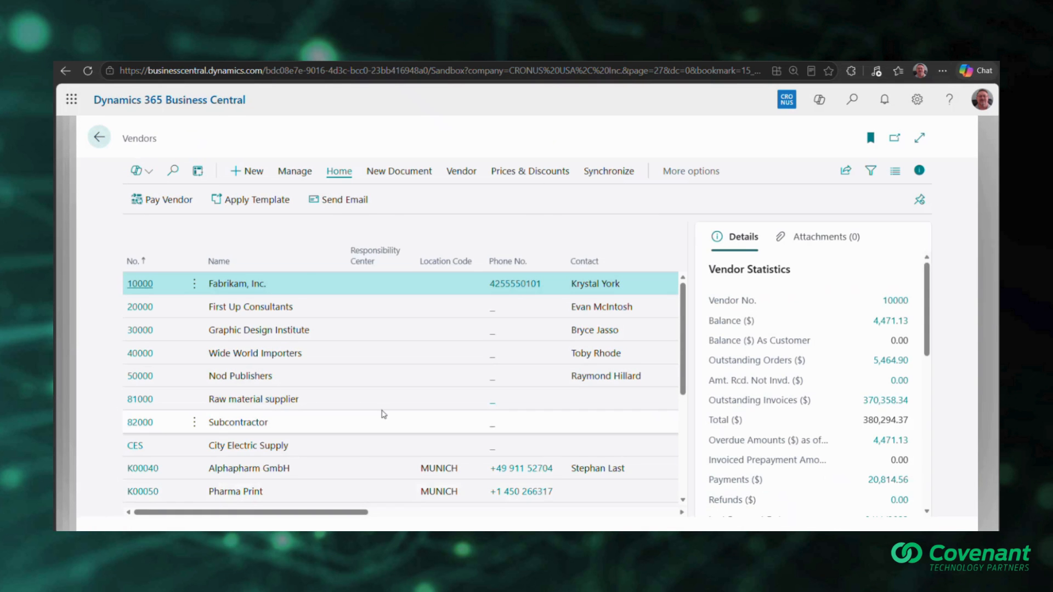
scroll(384, 414, down, 3)
scroll(383, 415, down, 3)
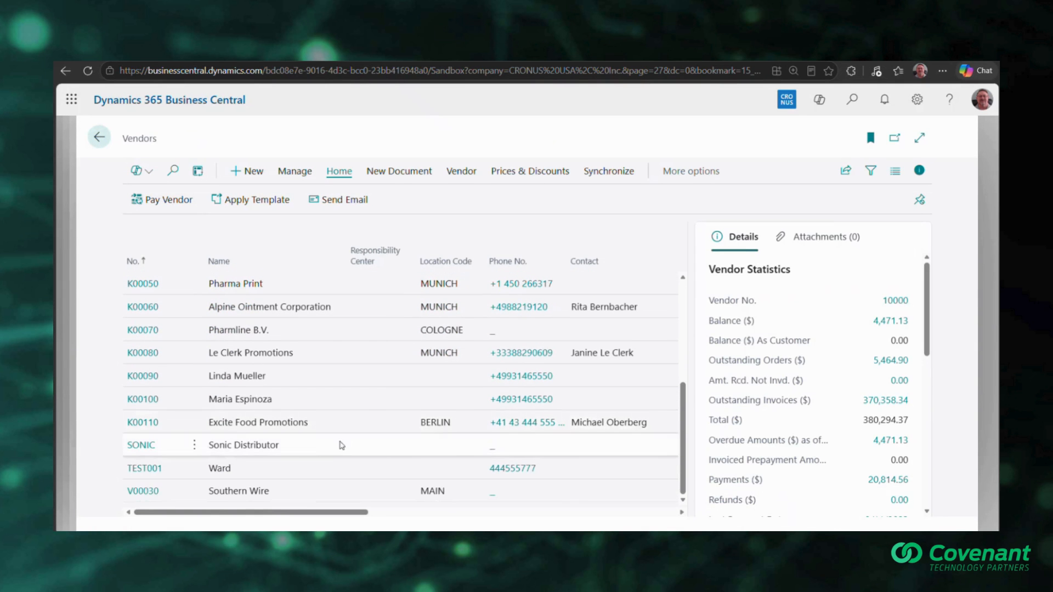
Review the TEST001 vendor card and return to the VENDOR package card.
click(143, 470)
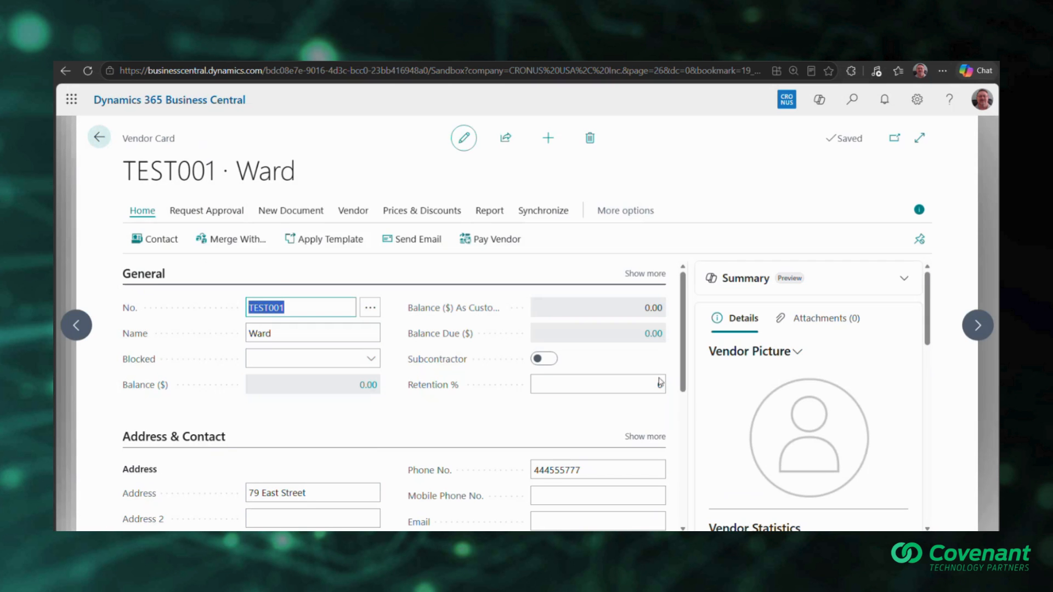
click(422, 426)
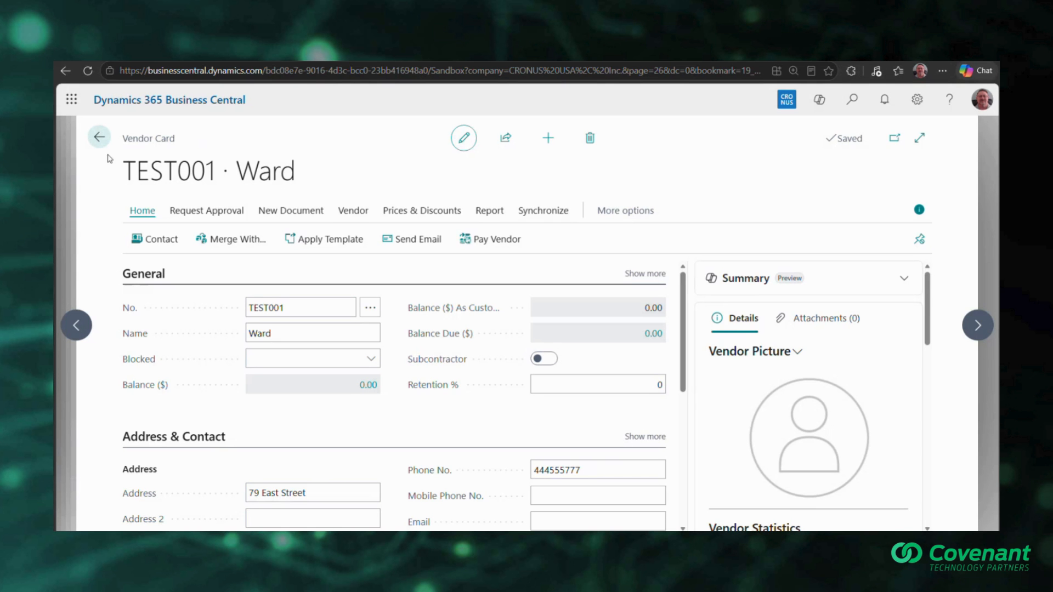
click(100, 139)
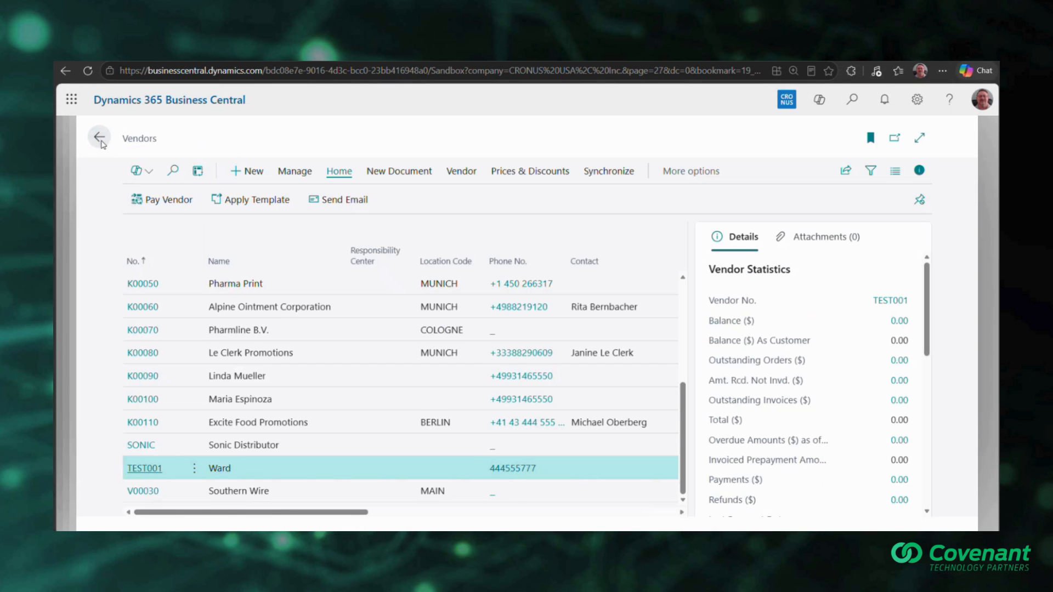
click(100, 138)
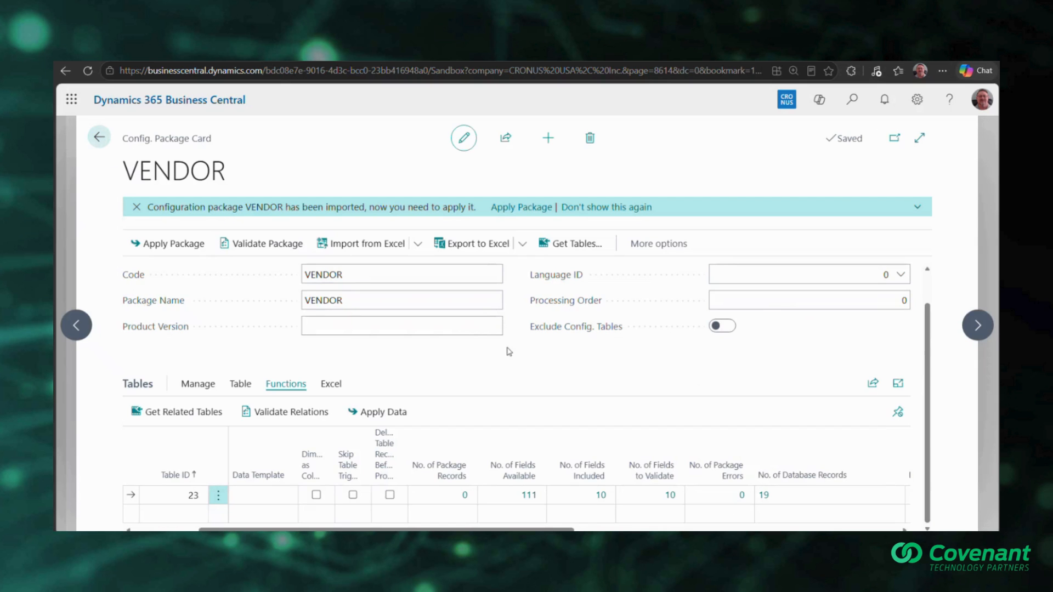